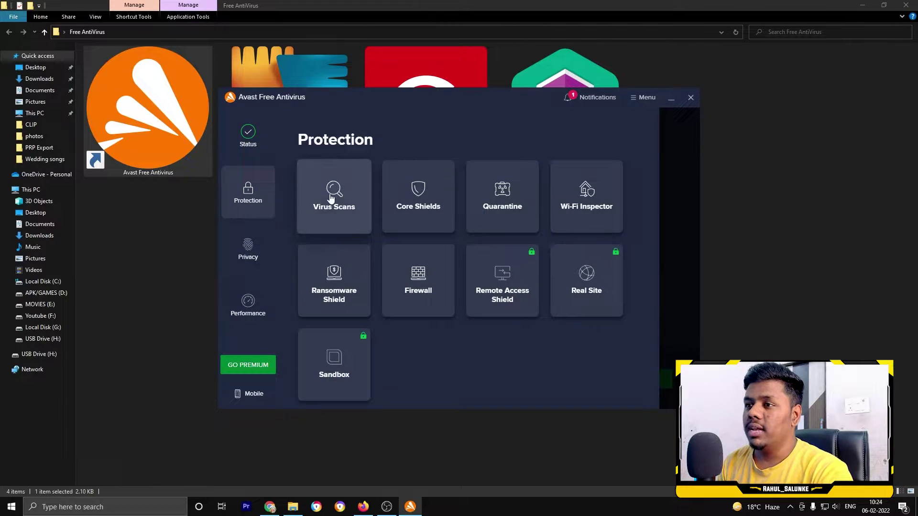
Step: Examine the Virus Scans, Core Shields, Quarantine and Wi-Fi Inspector pages among Avast's protection features
click(332, 198)
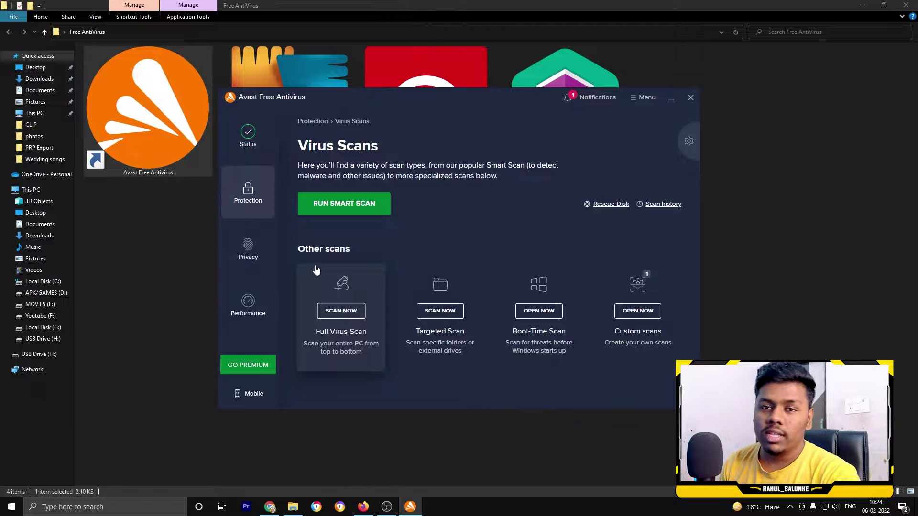
click(252, 196)
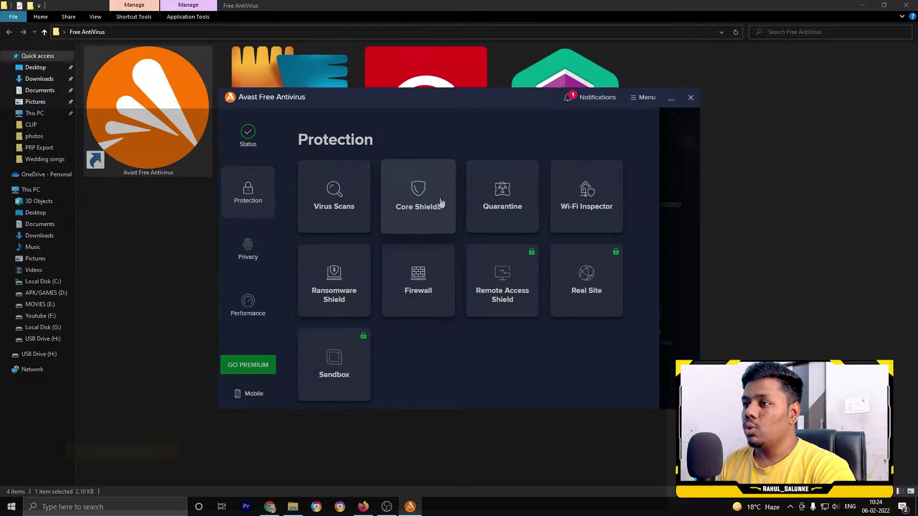
click(440, 202)
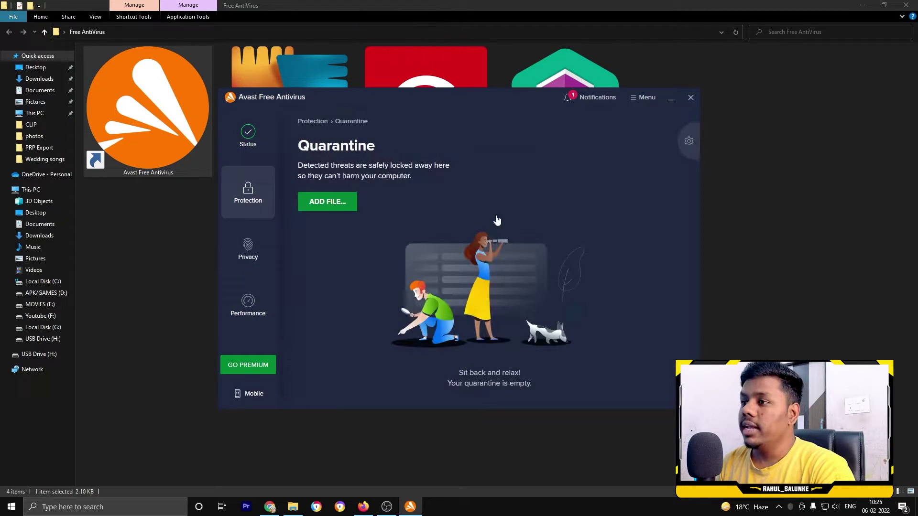
click(265, 205)
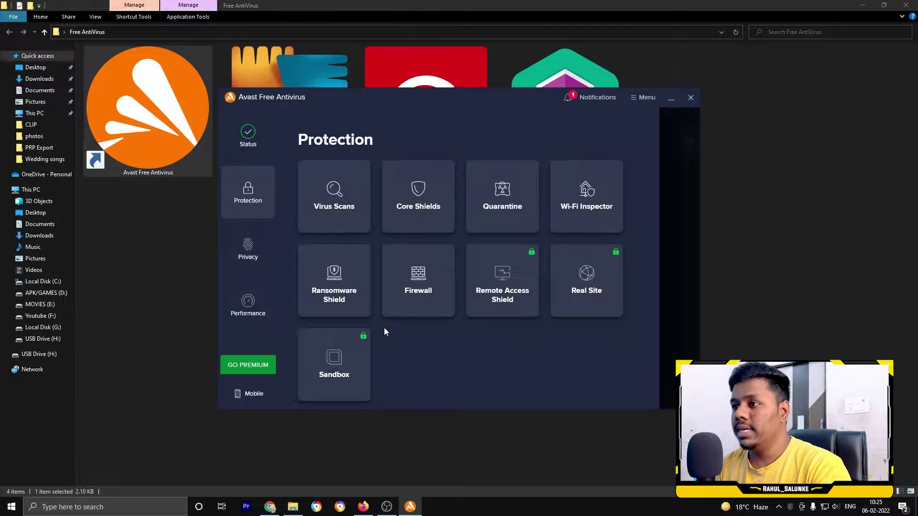
click(514, 205)
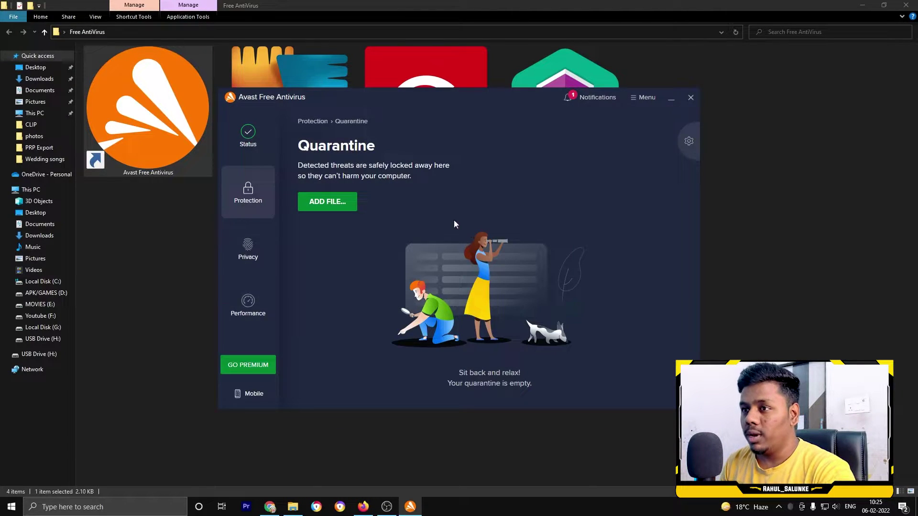
click(249, 202)
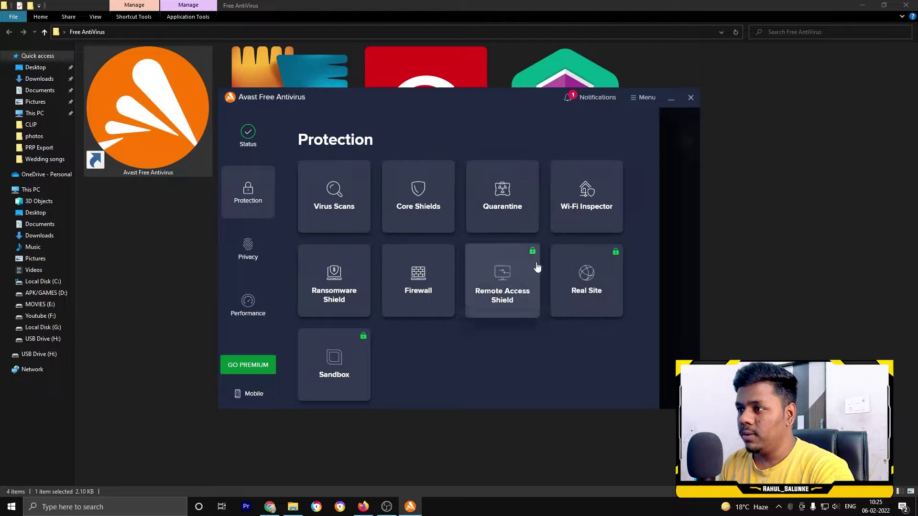
click(571, 211)
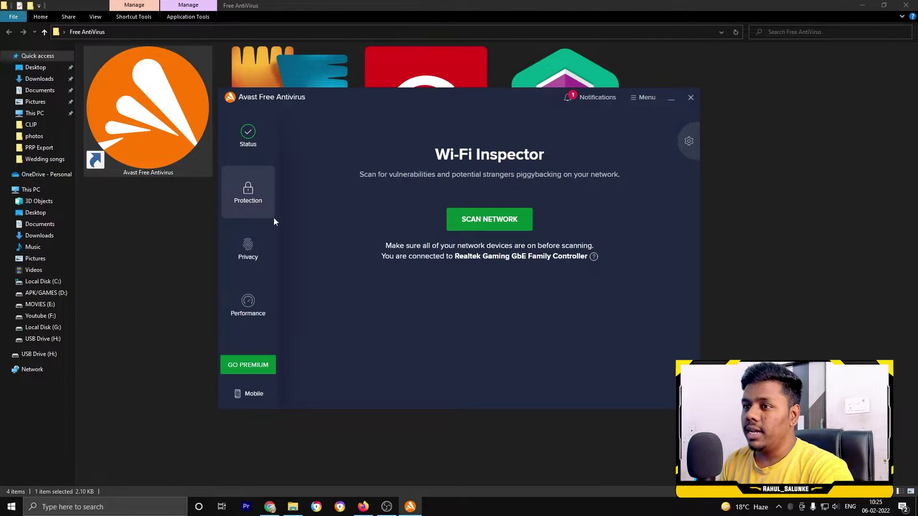
click(264, 201)
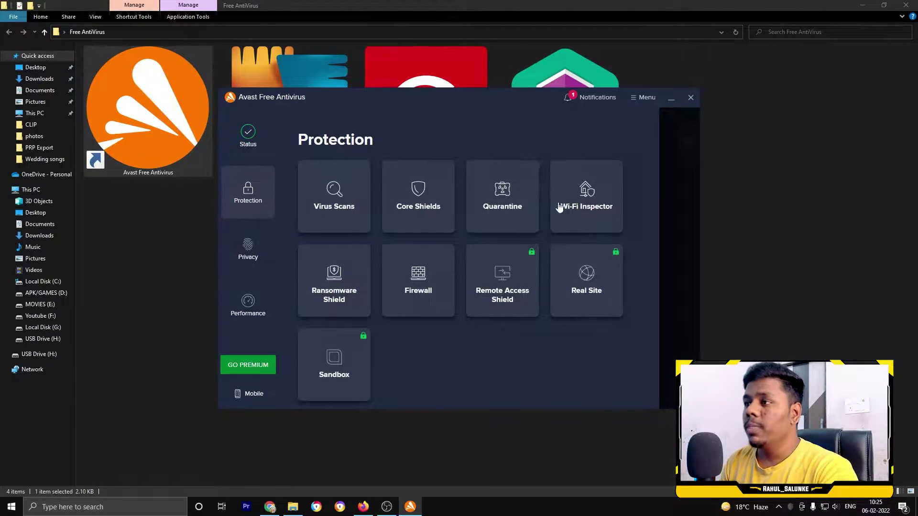
Step: Try to turn on Ransomware Shield, dismiss the passive mode notice and return to the protection features overview
click(334, 292)
click(450, 149)
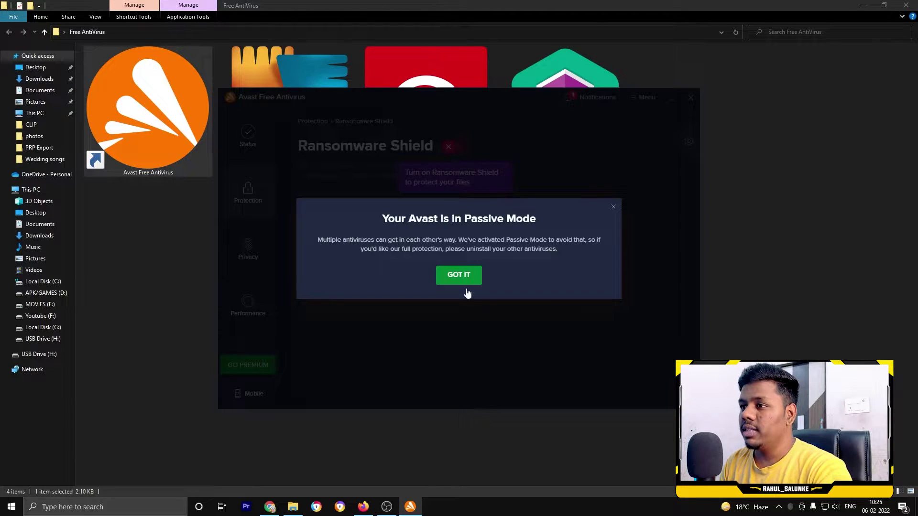
click(458, 281)
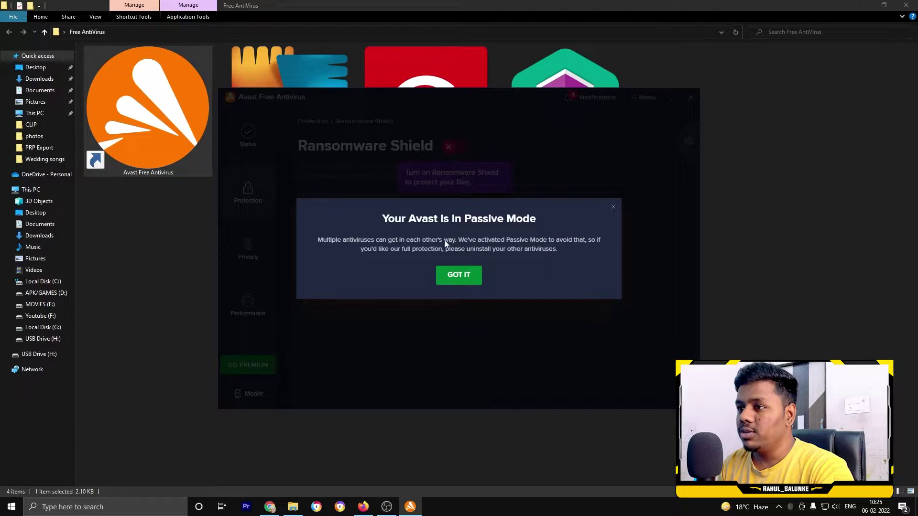
click(457, 280)
click(248, 191)
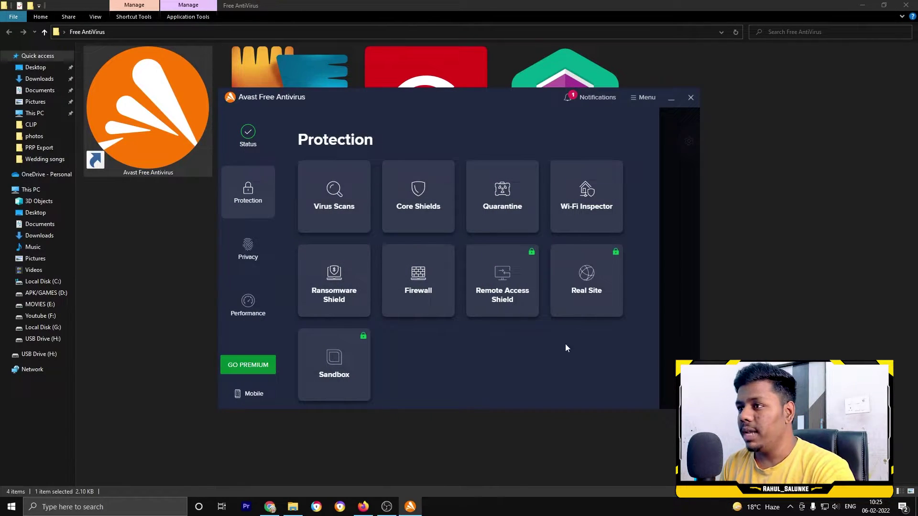
key(alt+F4)
drag(721, 320, 211, 161)
click(403, 461)
click(410, 509)
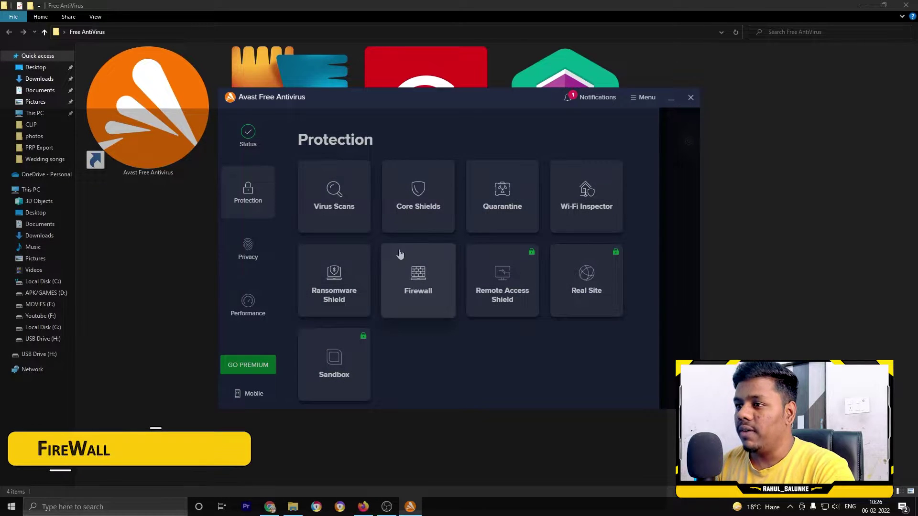
Step: Try to turn on the Firewall, dismiss the passive mode notice and return to the protection features overview
click(418, 282)
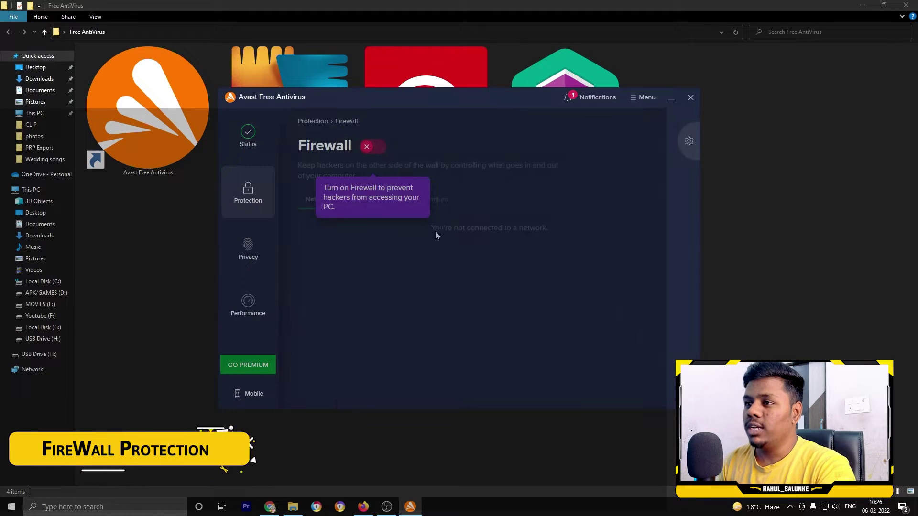
click(376, 147)
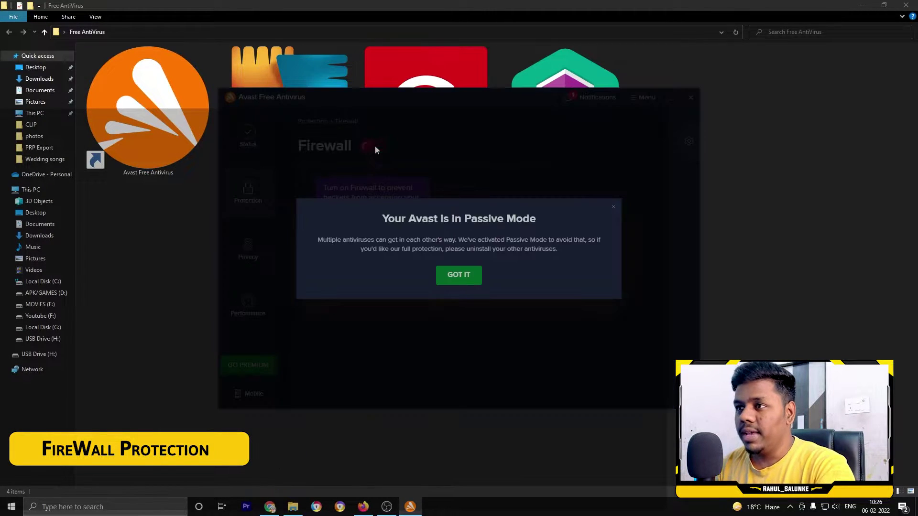
click(459, 275)
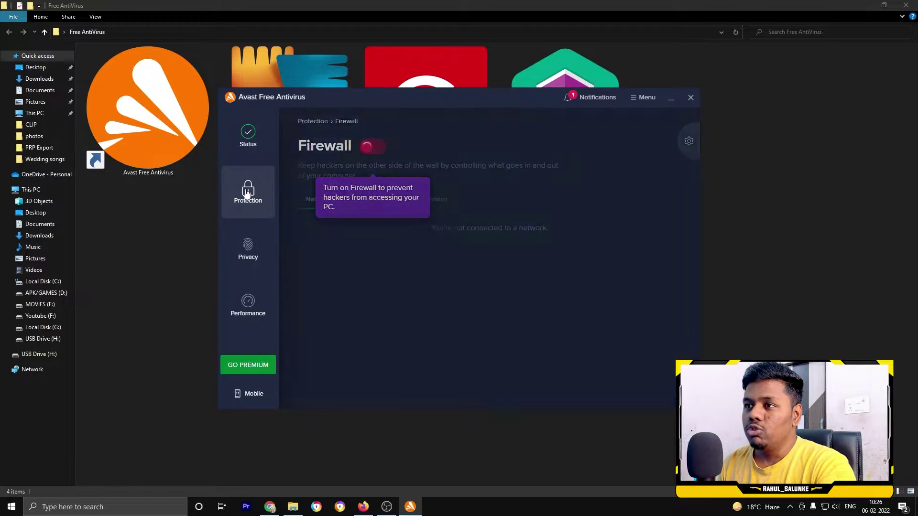
click(248, 194)
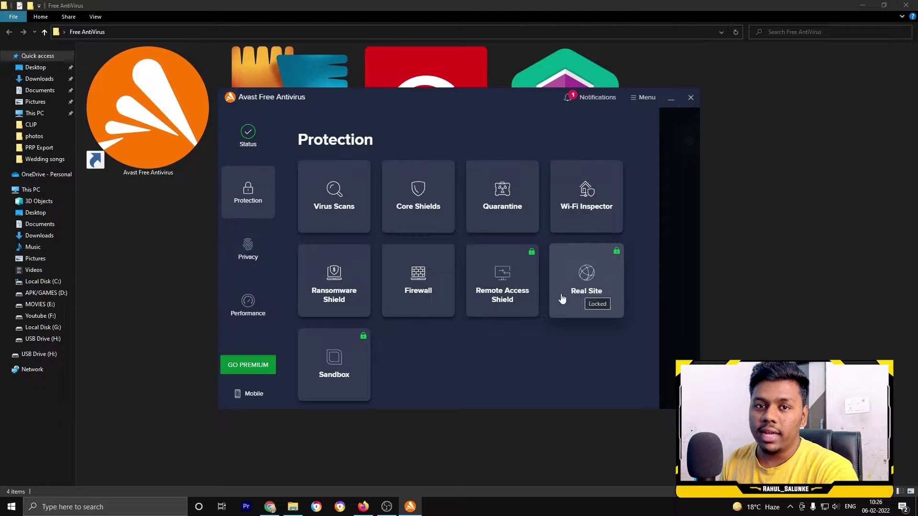
Step: Examine Avast's remaining feature pages: Sandbox, Hack Alerts and Software Updater
click(329, 364)
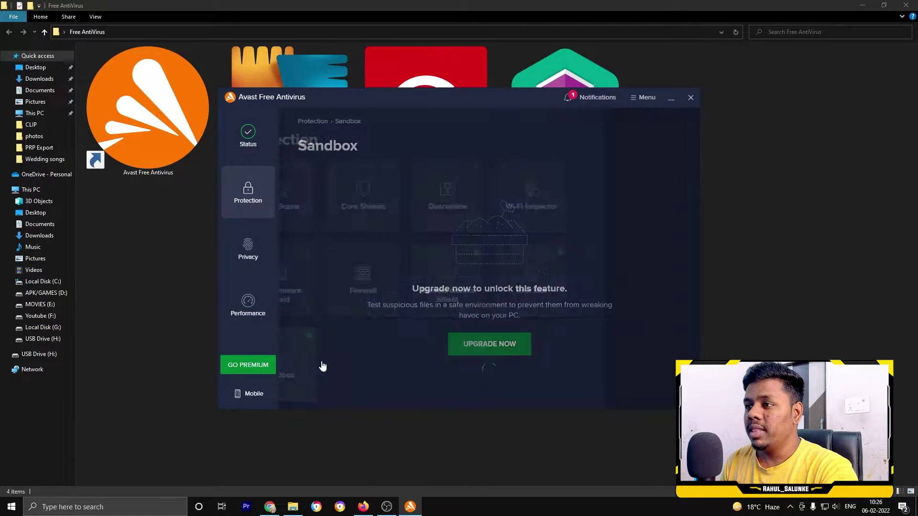
click(261, 215)
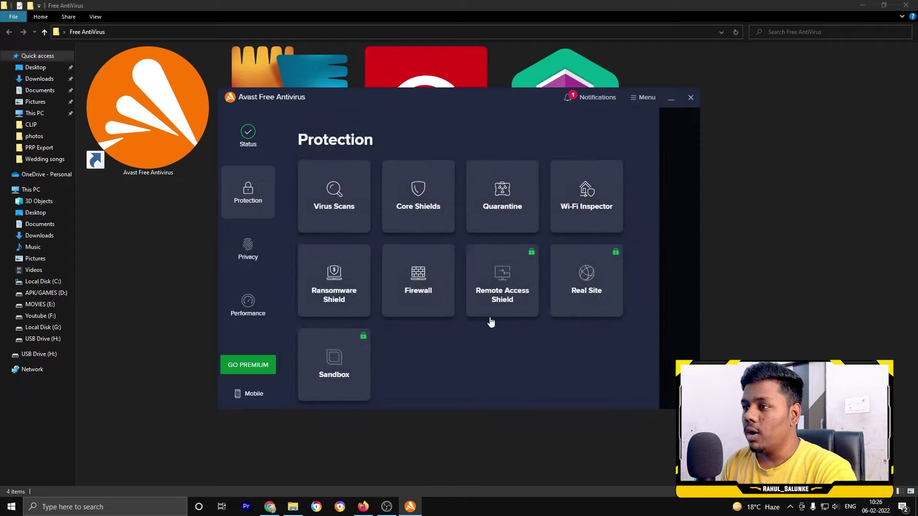
click(262, 259)
click(348, 196)
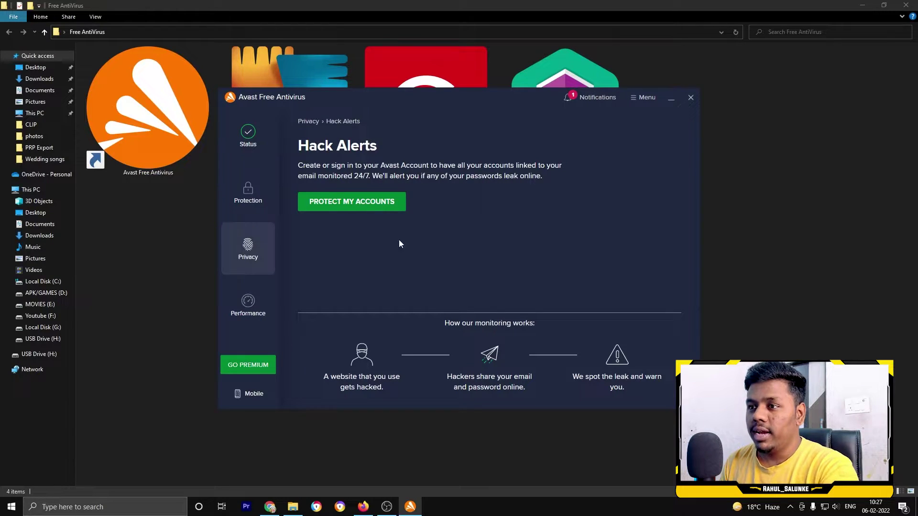
click(247, 304)
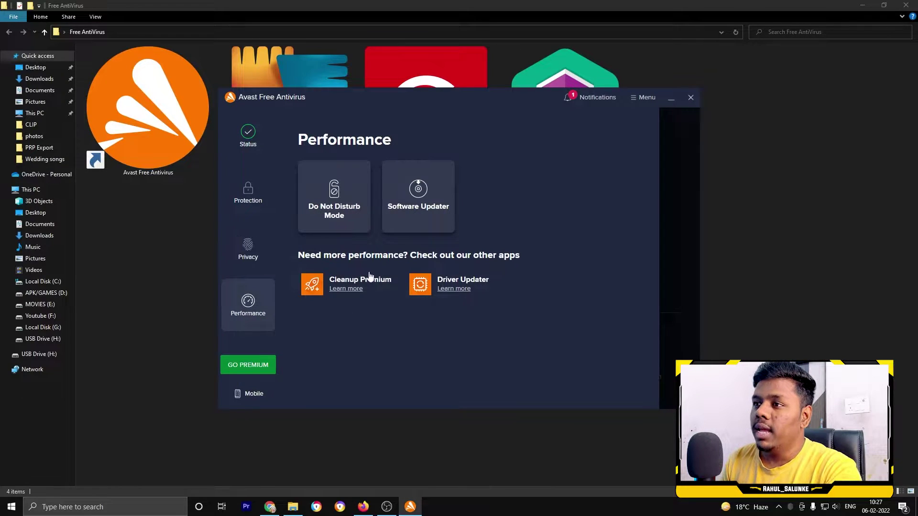
click(394, 213)
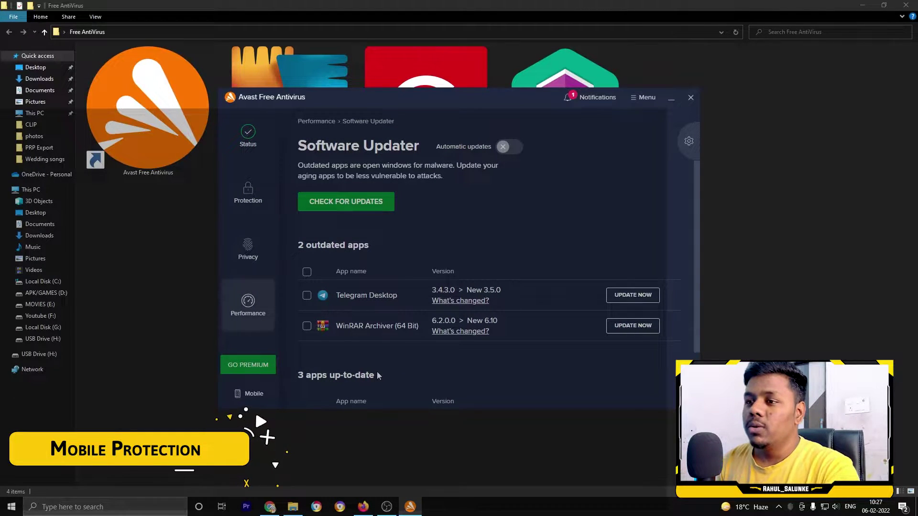
Step: Enter the sample text "sdfsadga" in the mobile app offer's email field and close the Avast window without sending
click(248, 394)
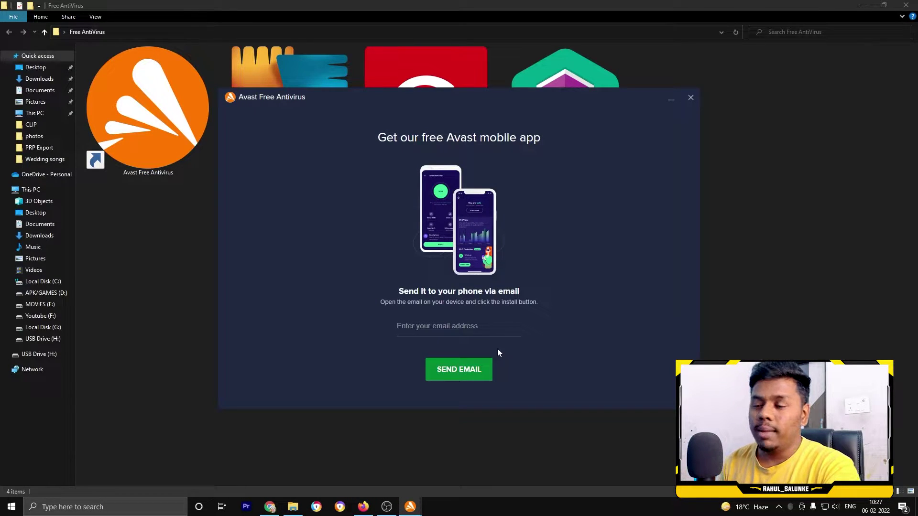
click(477, 330)
text(sdfsadga)
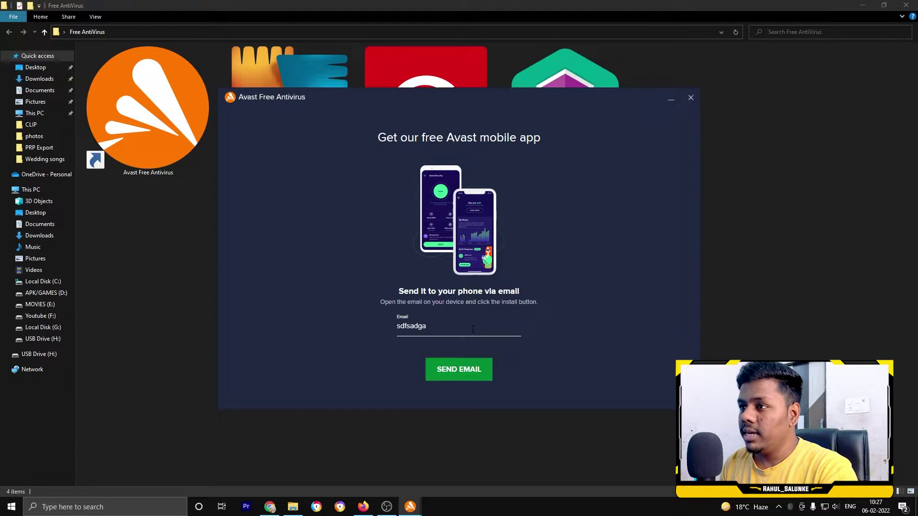
click(682, 99)
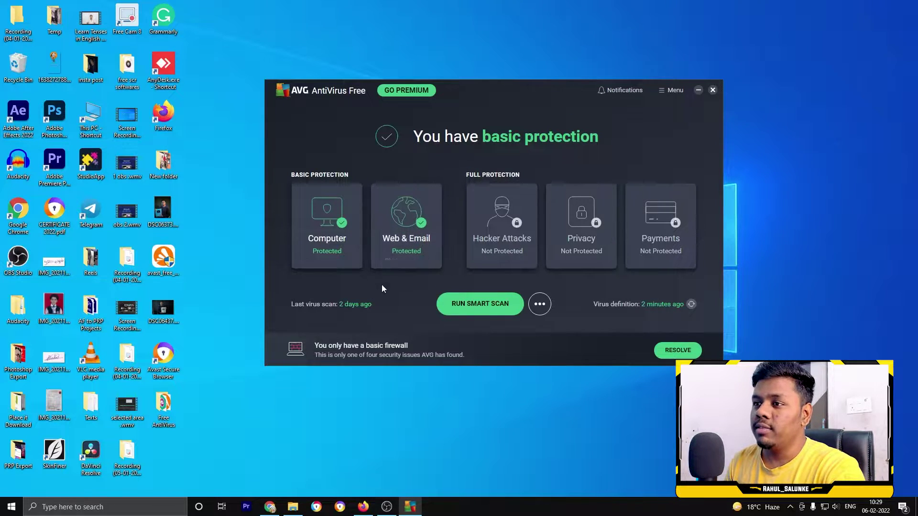
Step: Examine the Computer and Web & Email protection pages in AVG AntiVirus Free and return to its overview
click(334, 216)
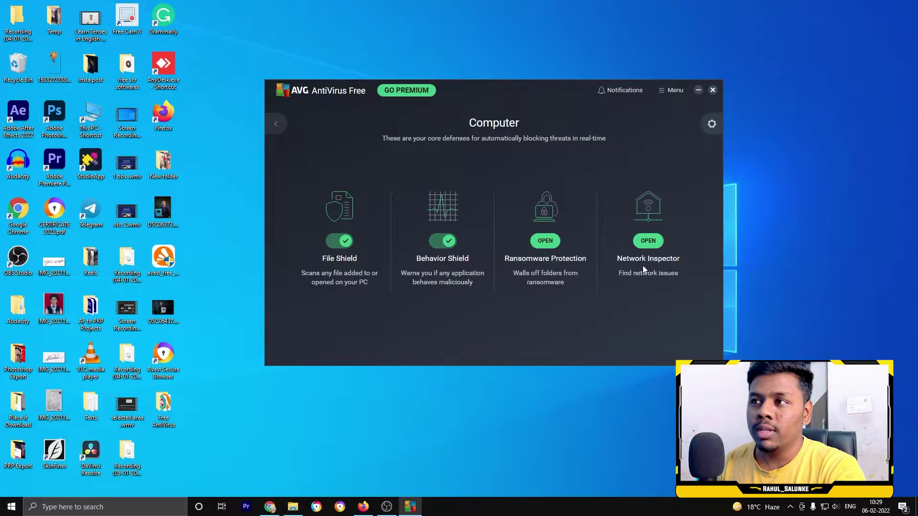
click(277, 124)
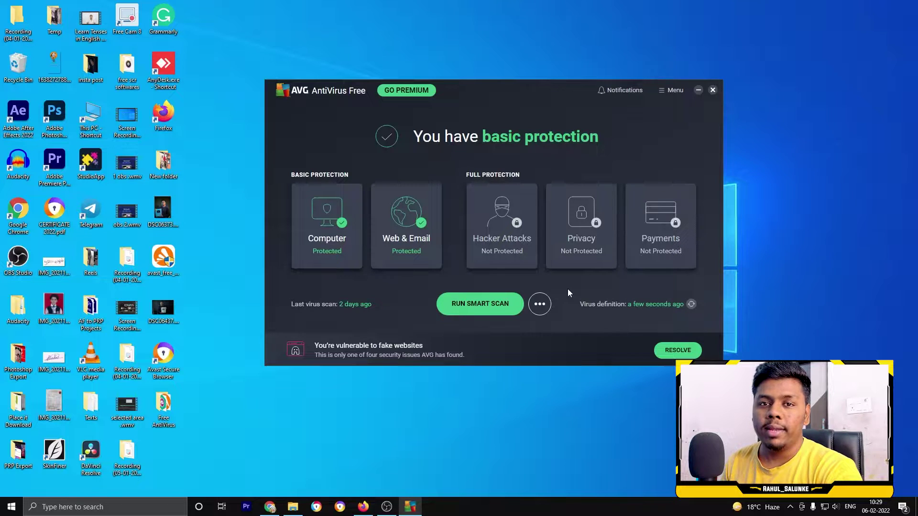
right_click(823, 500)
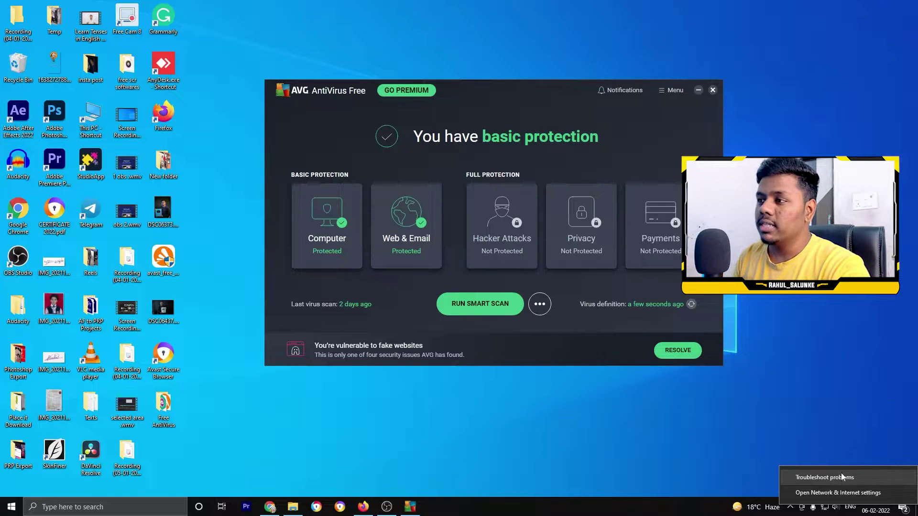
click(396, 225)
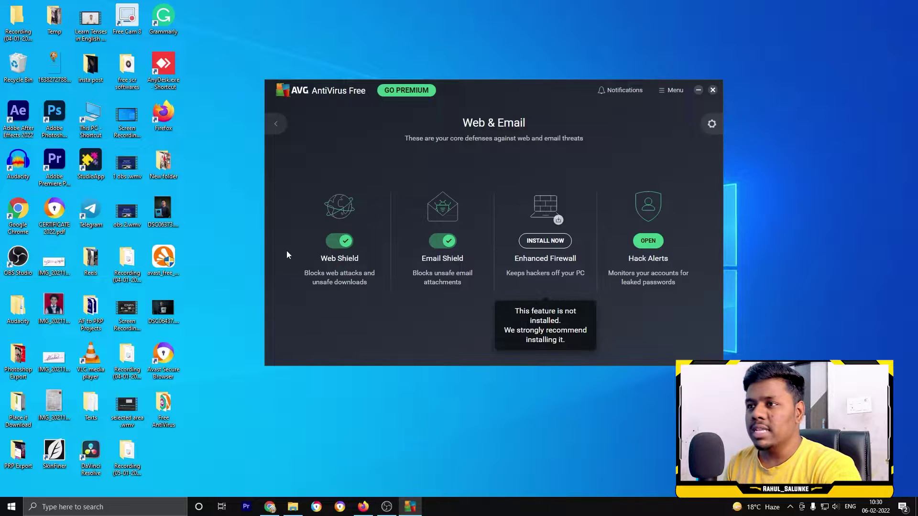
click(272, 124)
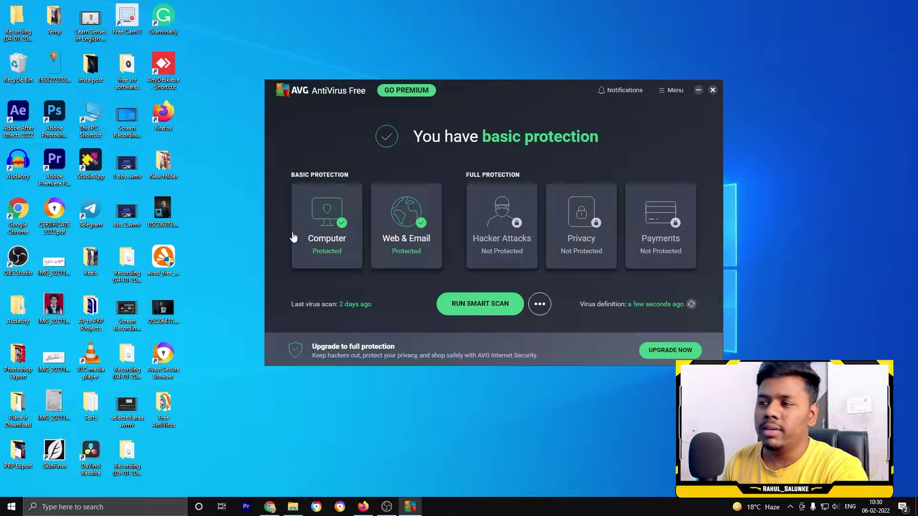
click(389, 251)
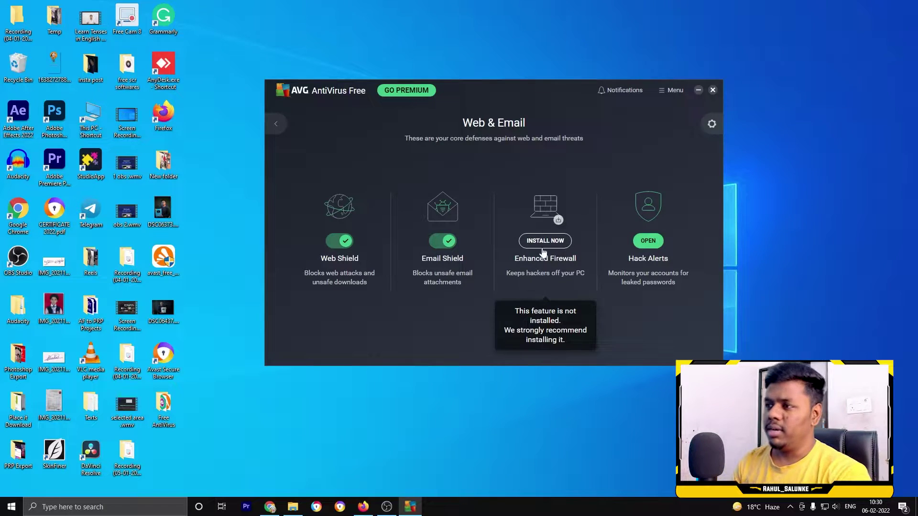
click(285, 122)
Step: Review AVG's other scan types and choose Performance Scan
click(536, 306)
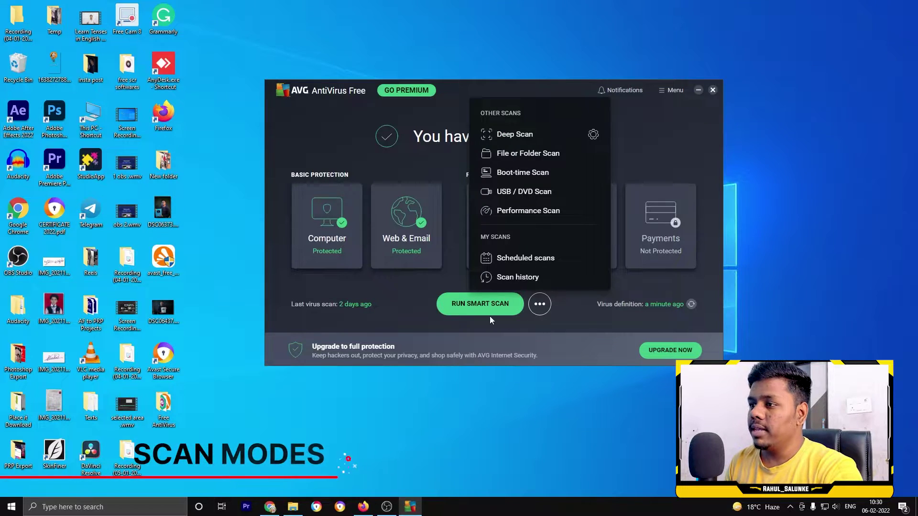
click(542, 308)
click(540, 305)
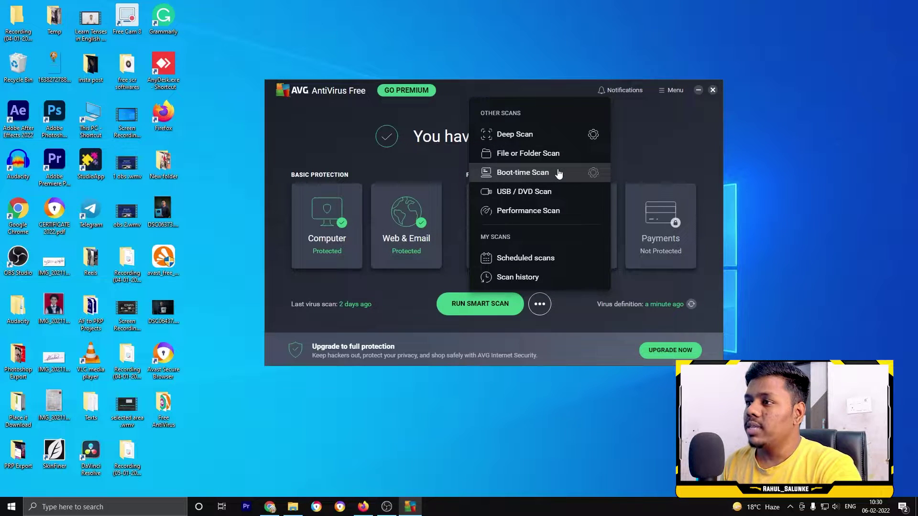
click(540, 211)
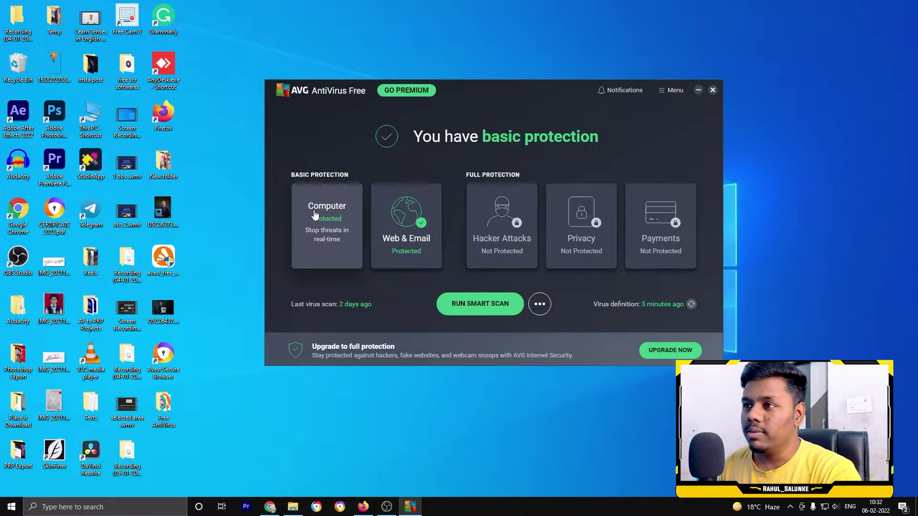
Step: Revisit the Web & Email page to review Web Shield and Email Shield, and return to the overview
click(404, 224)
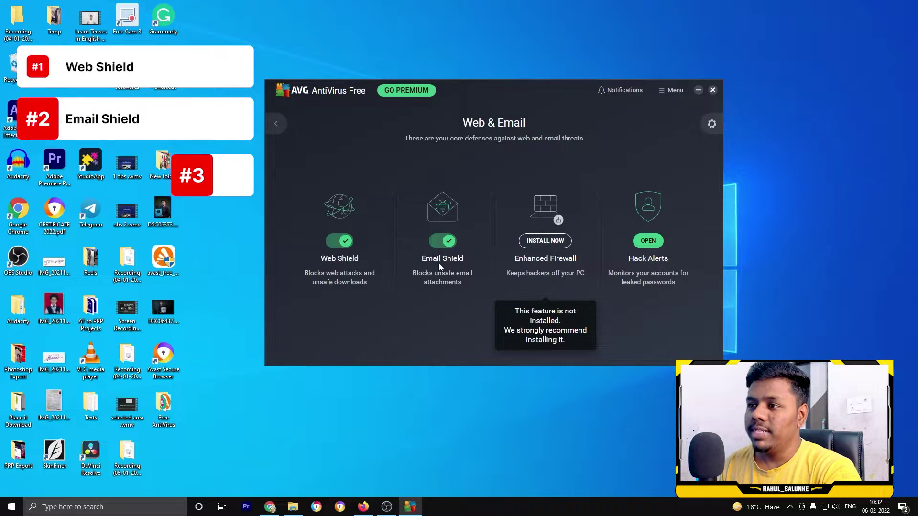
click(276, 124)
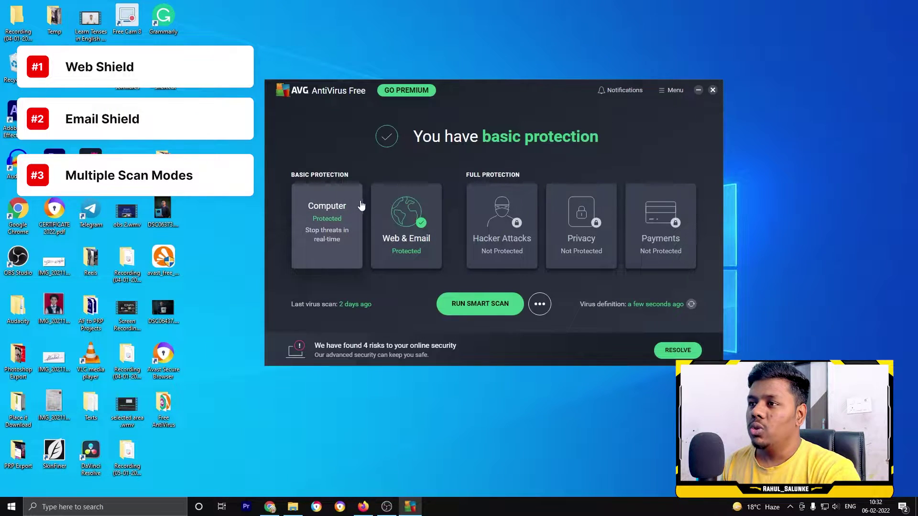
Step: Review AVG's other scan types and saved scan options again, and close the list
click(536, 304)
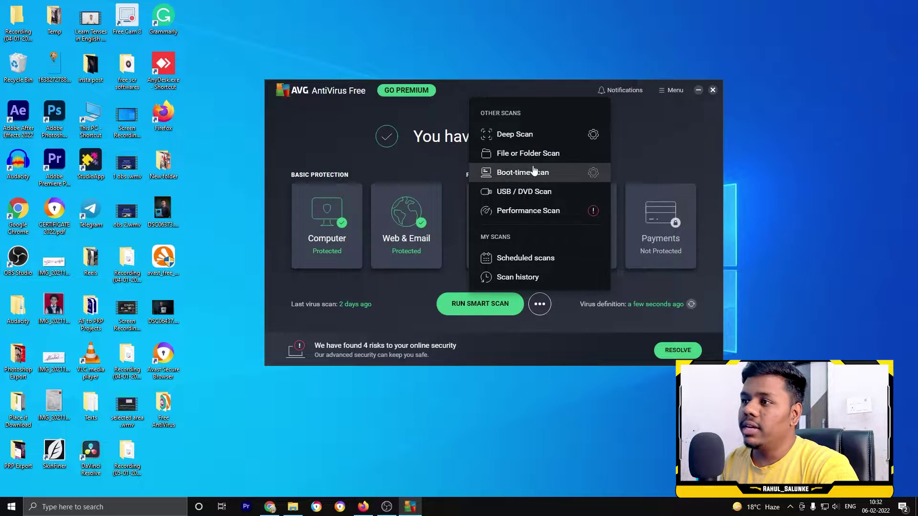
click(357, 146)
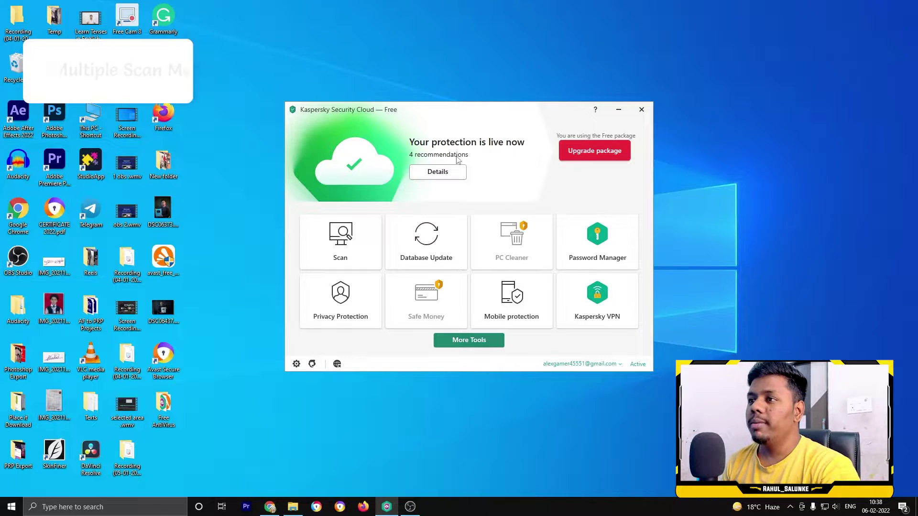
Step: Examine the Quick, Full, Selective and Removable drives scan options on Kaspersky Security Cloud's Scan page
click(340, 245)
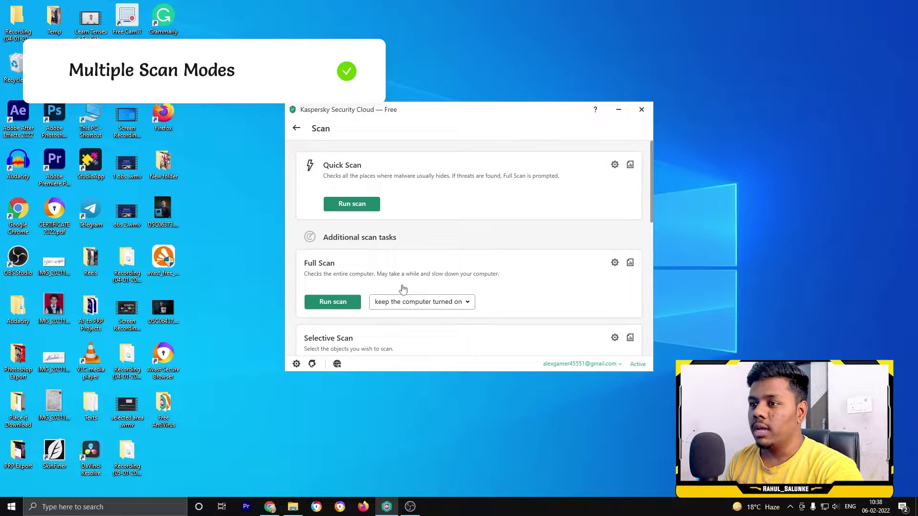
scroll(402, 288, down, 1)
scroll(385, 315, down, 2)
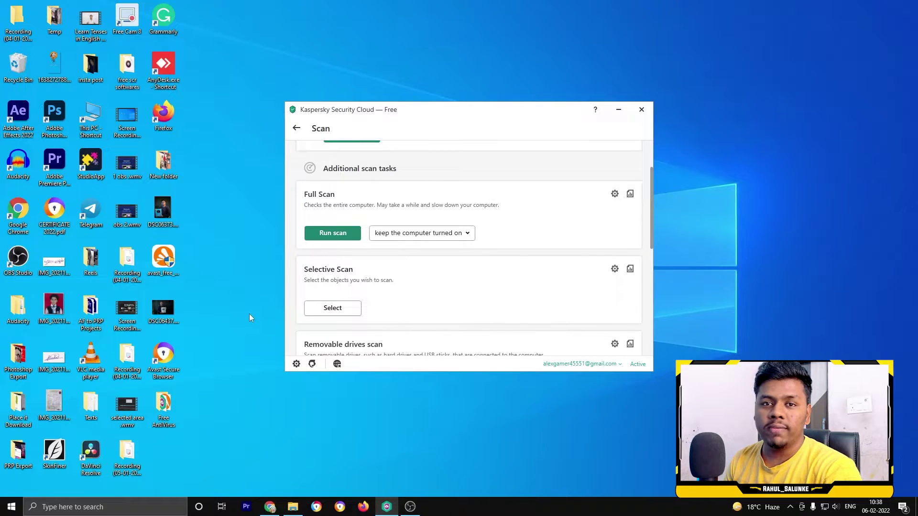
scroll(375, 279, down, 2)
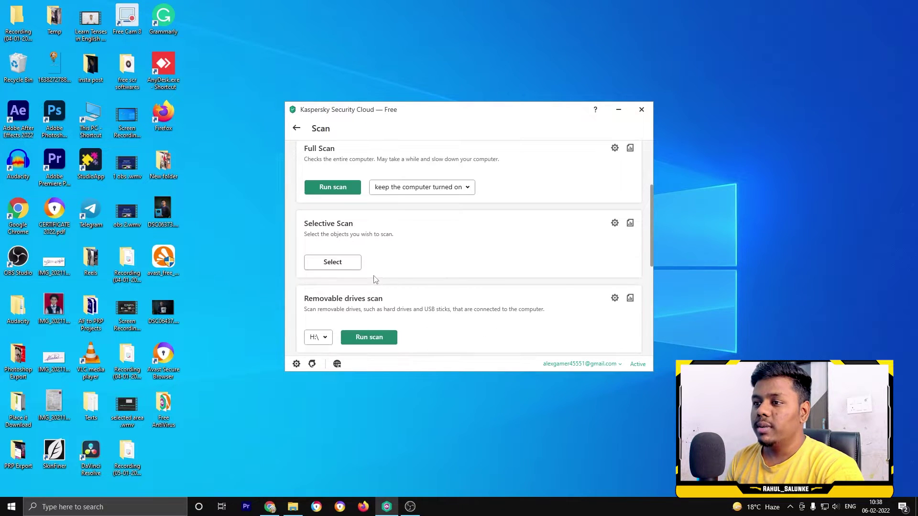
scroll(366, 235, up, 1)
scroll(365, 262, up, 1)
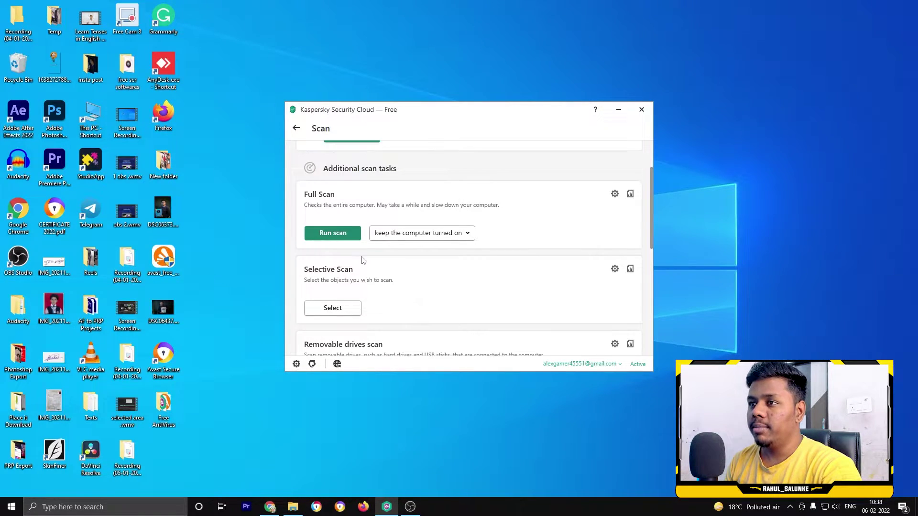
scroll(382, 282, down, 3)
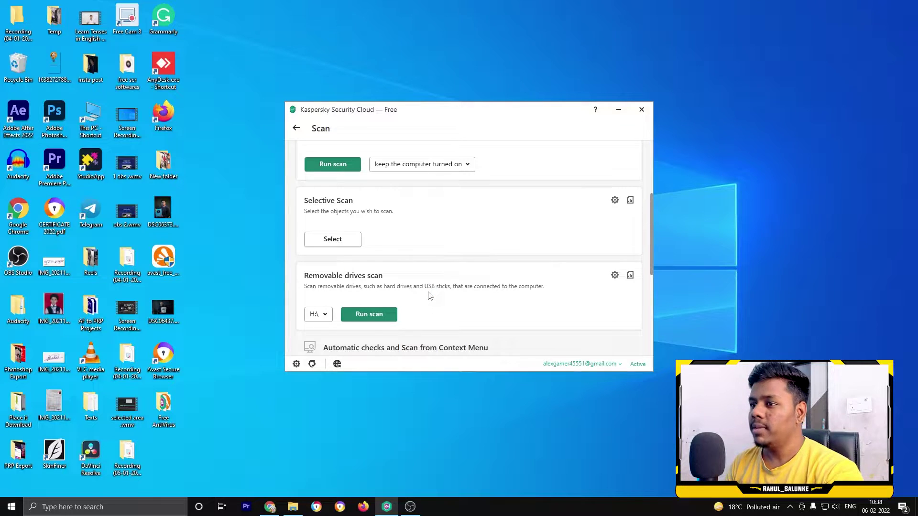
scroll(429, 296, down, 1)
scroll(435, 278, down, 1)
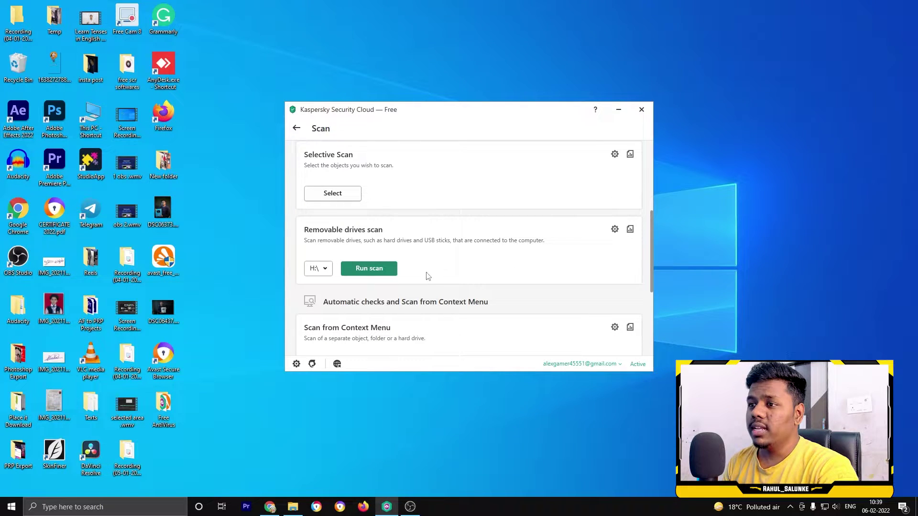
scroll(371, 306, down, 3)
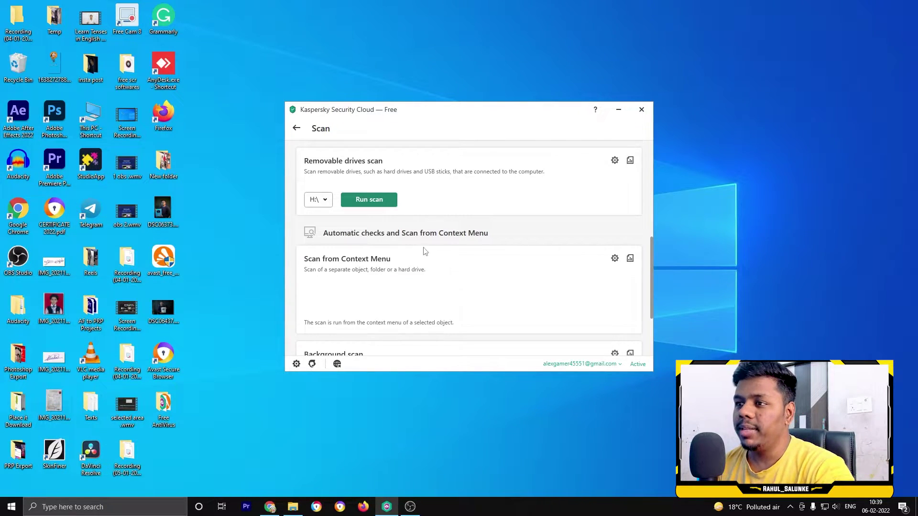
Step: Check the context menu of the This PC desktop shortcut, review the Background scan section and return to the overview
right_click(93, 110)
click(436, 278)
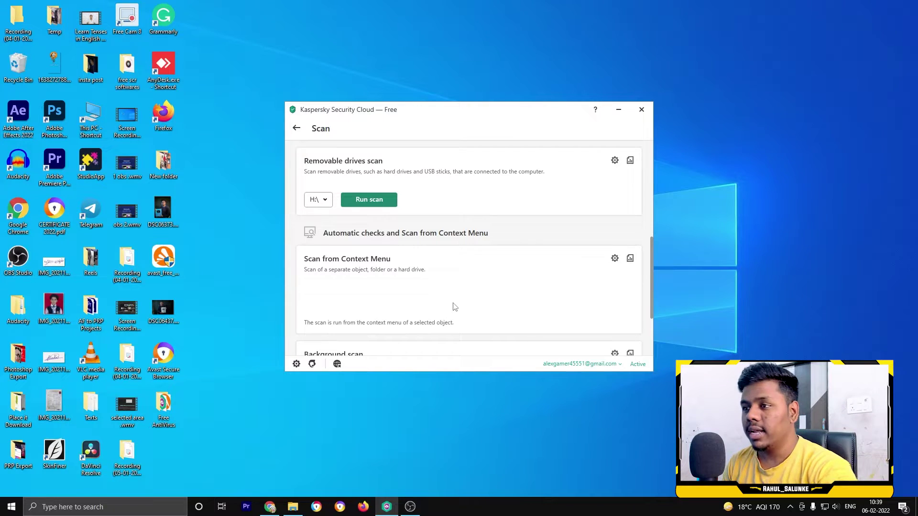
scroll(455, 306, down, 2)
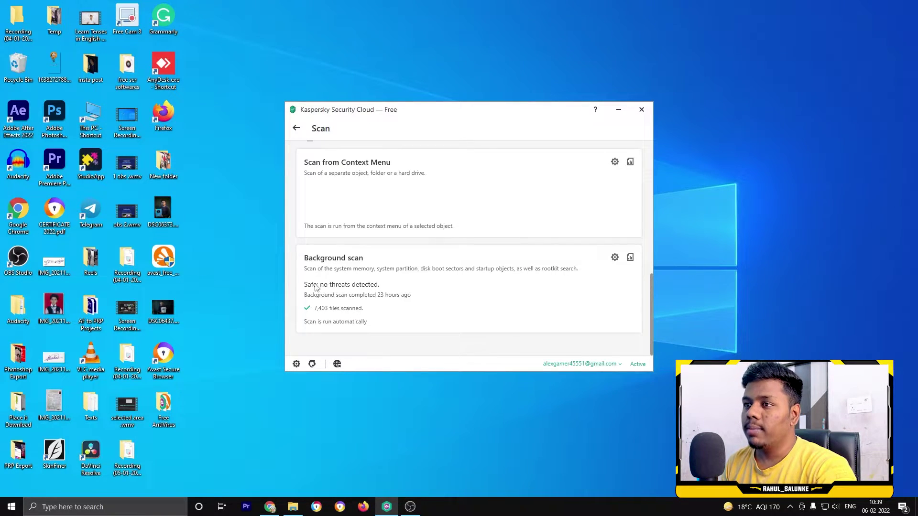
click(298, 128)
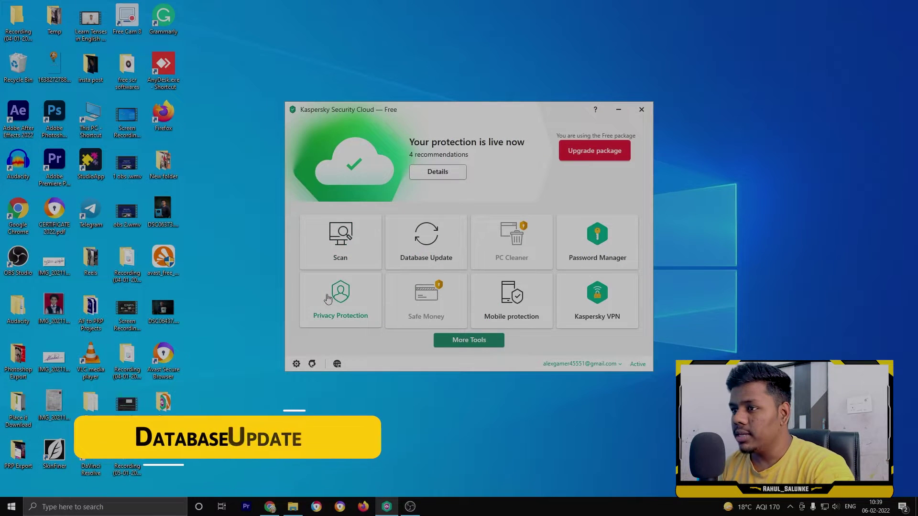
Step: Review the Database Update and Password Manager pages, returning to the overview after each
click(436, 259)
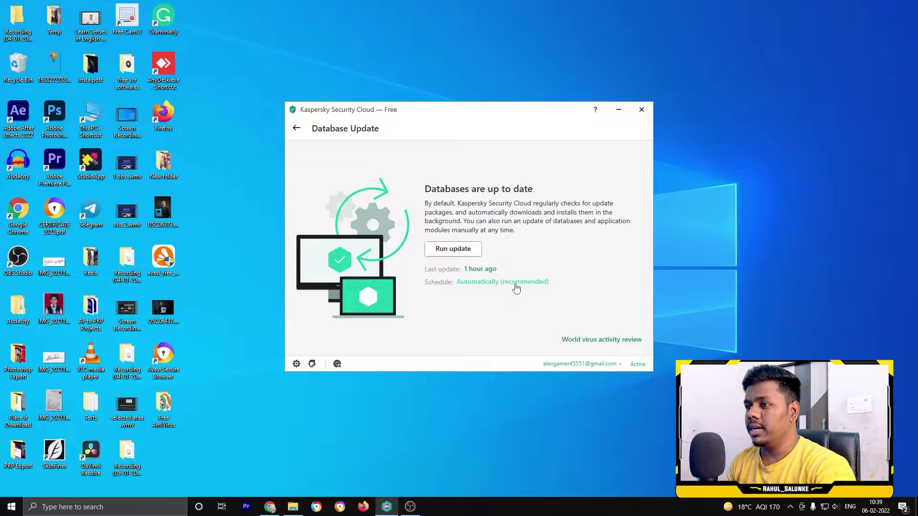
click(298, 127)
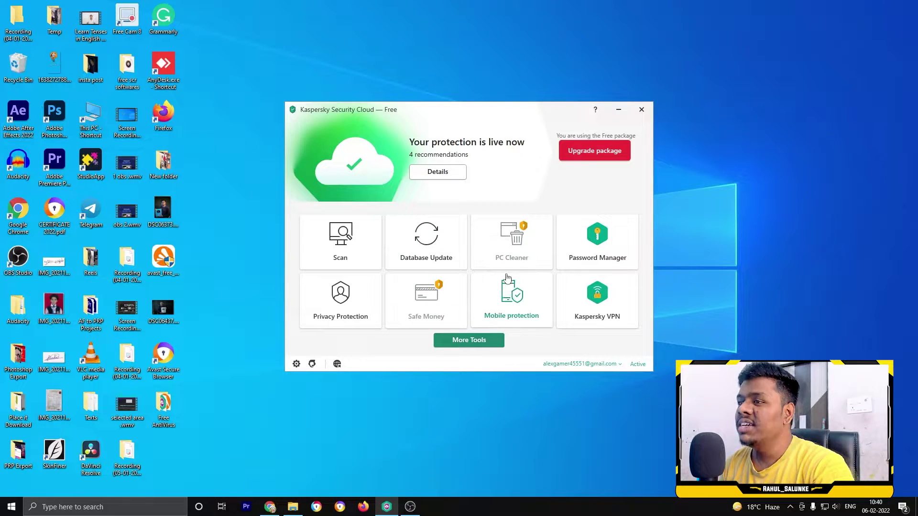
click(598, 239)
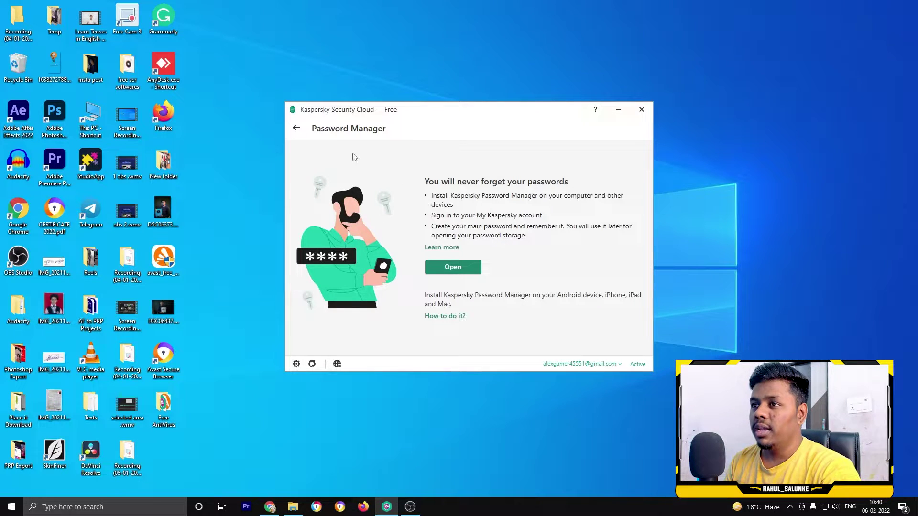
click(296, 128)
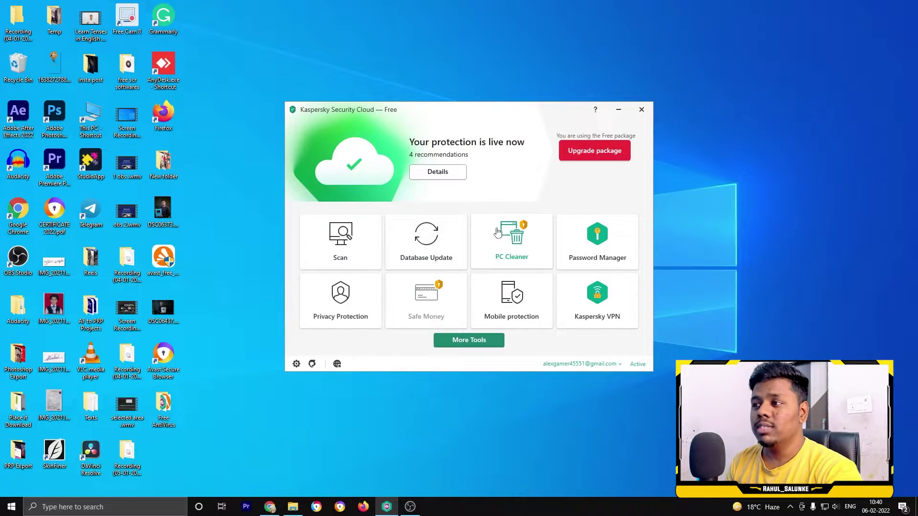
click(574, 258)
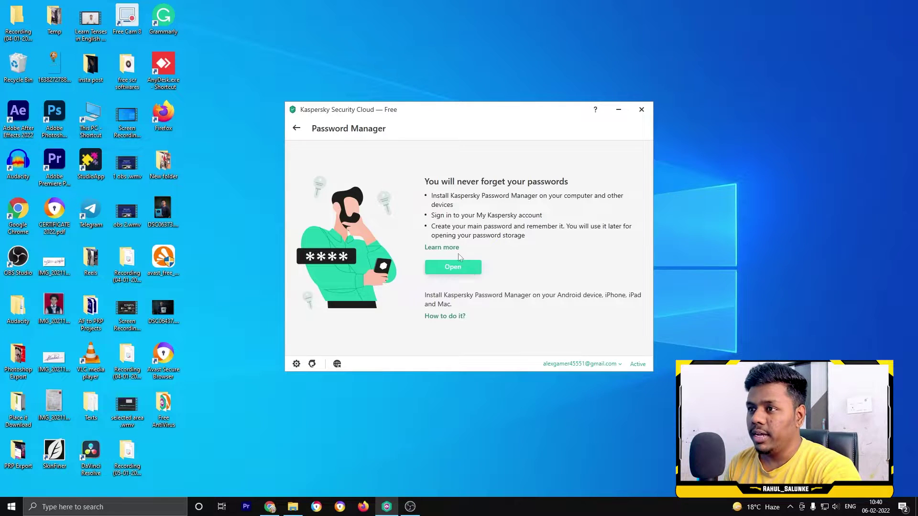
click(296, 128)
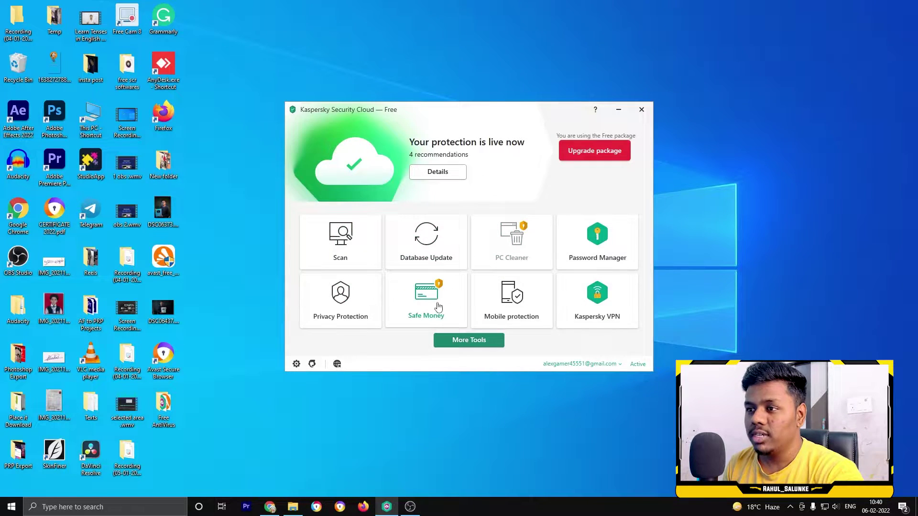
Step: Examine the Privacy Protection options and the Mobile protection page, and return to the overview
click(331, 282)
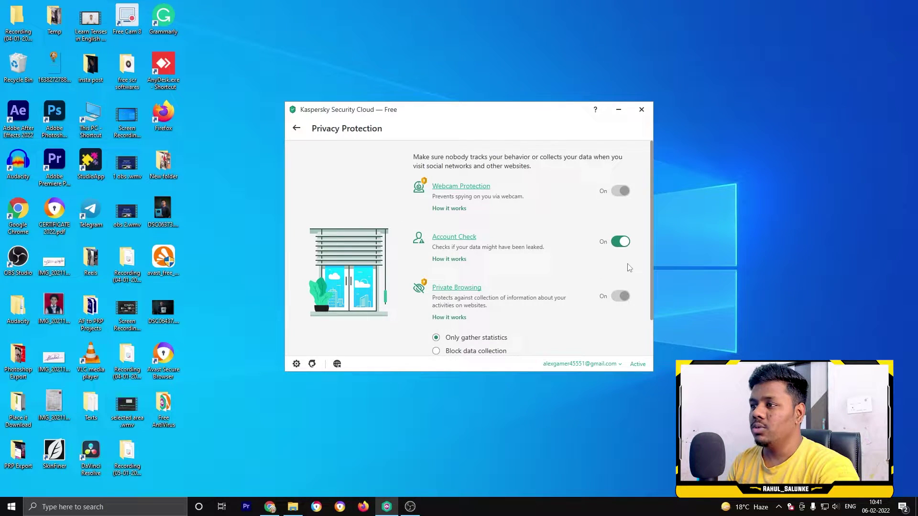
scroll(538, 259, down, 2)
scroll(531, 263, up, 1)
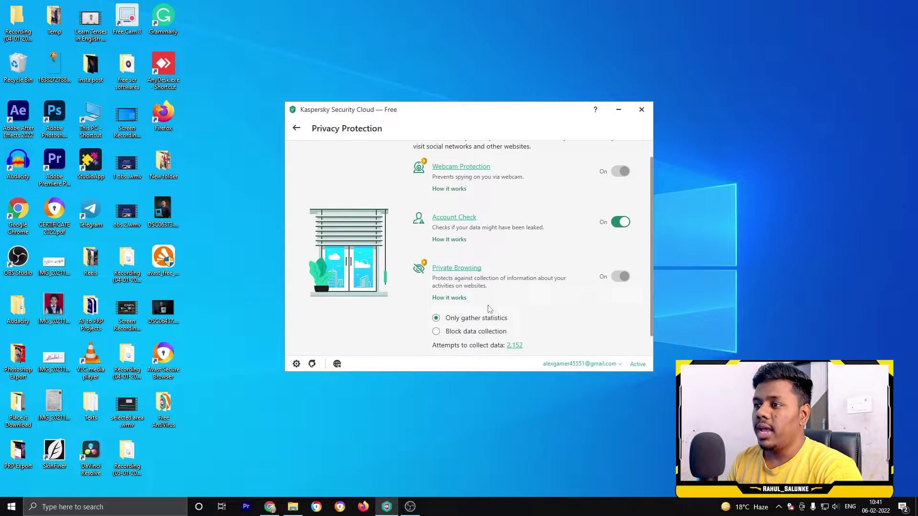
click(296, 128)
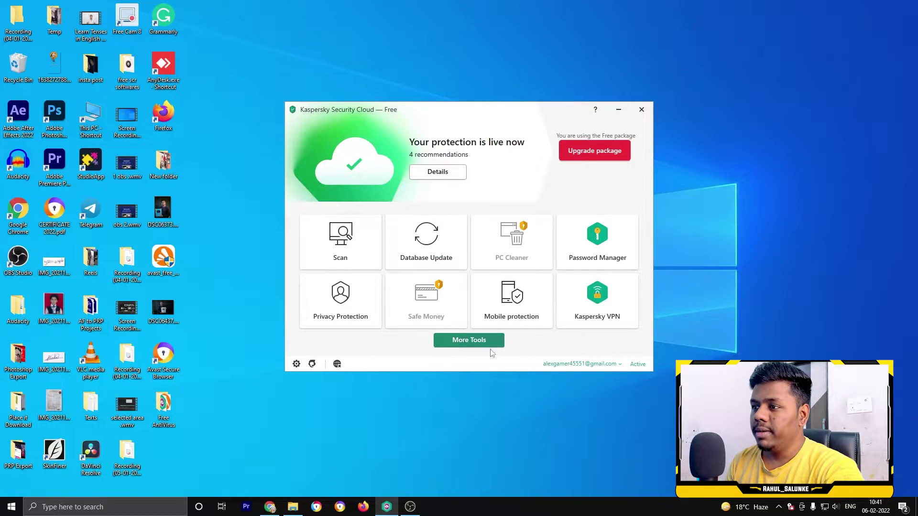
click(525, 316)
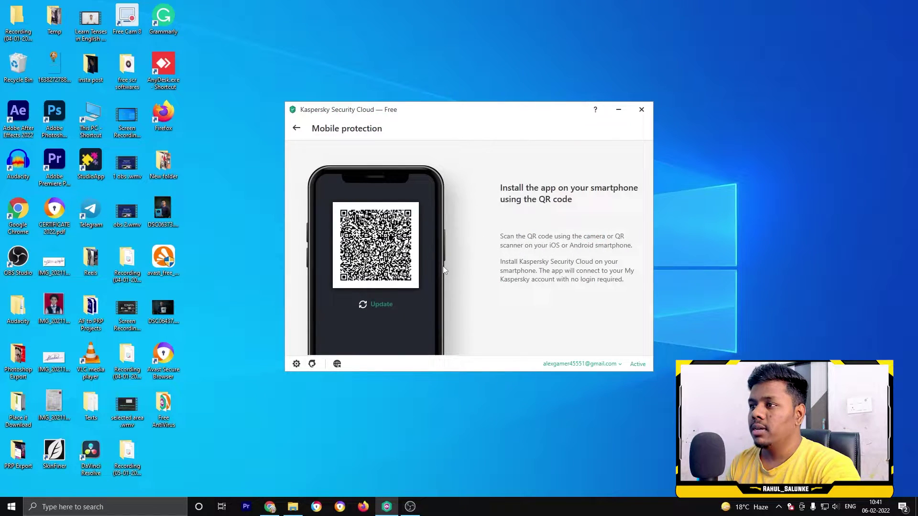
click(297, 128)
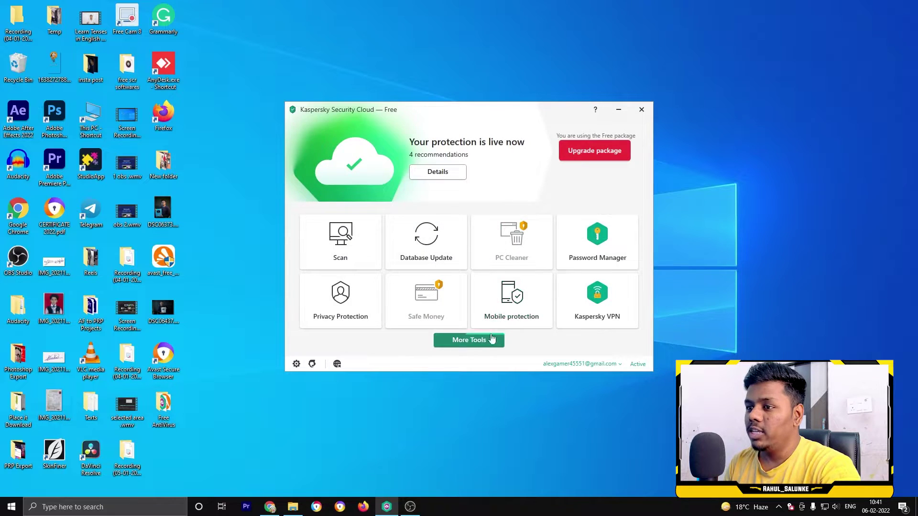
Step: Bring up the additional security tools and examine Quarantine and Weak settings control
click(486, 343)
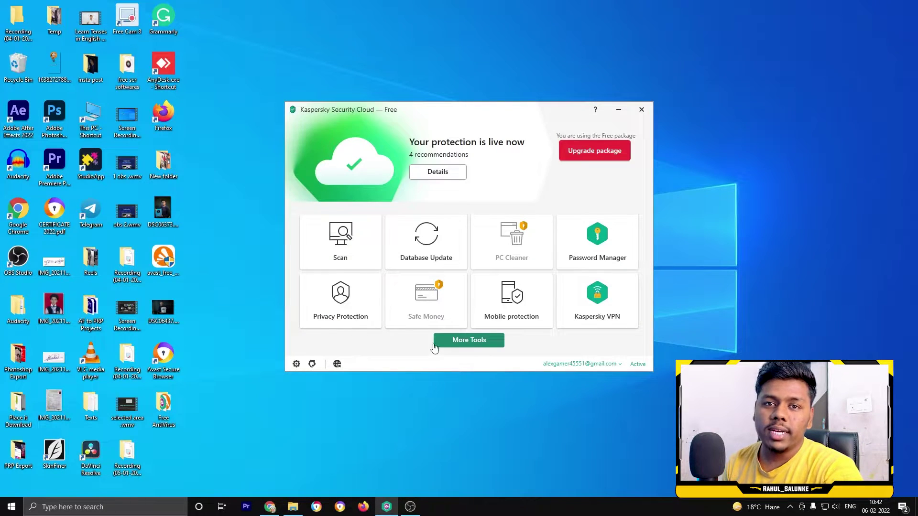
click(436, 342)
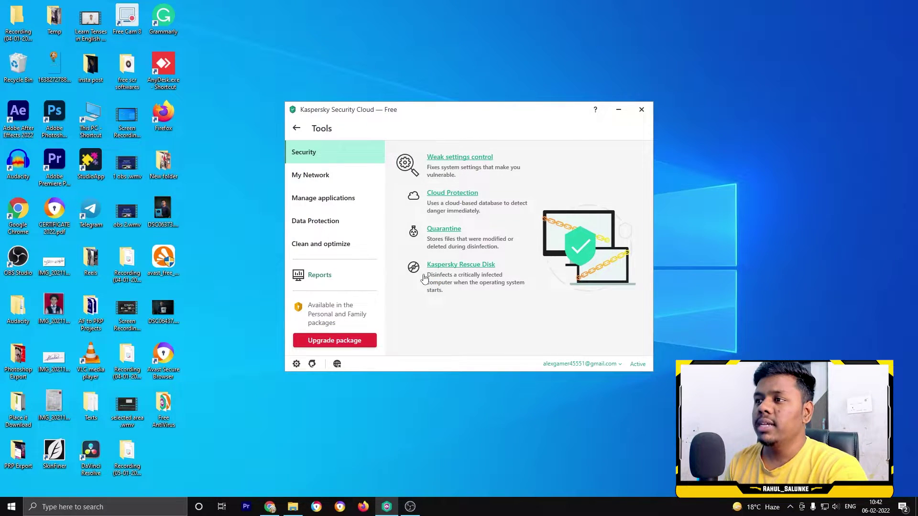
click(446, 229)
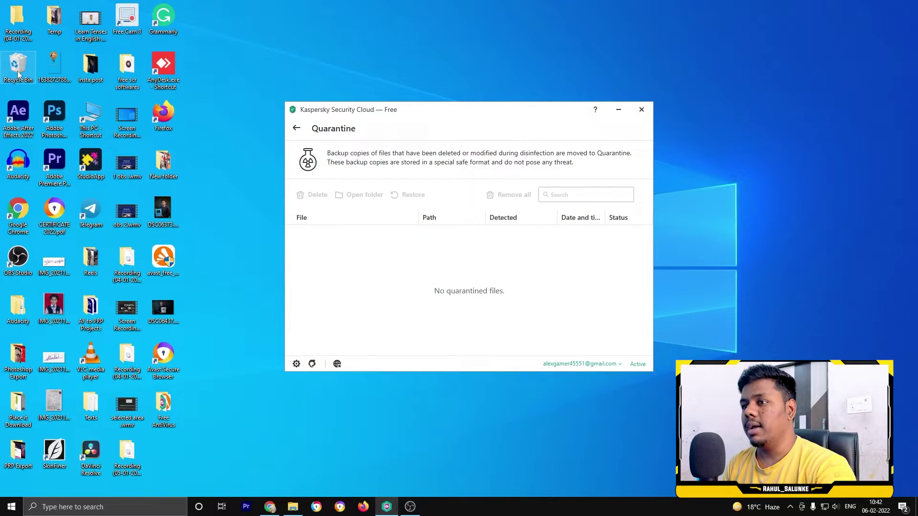
click(296, 128)
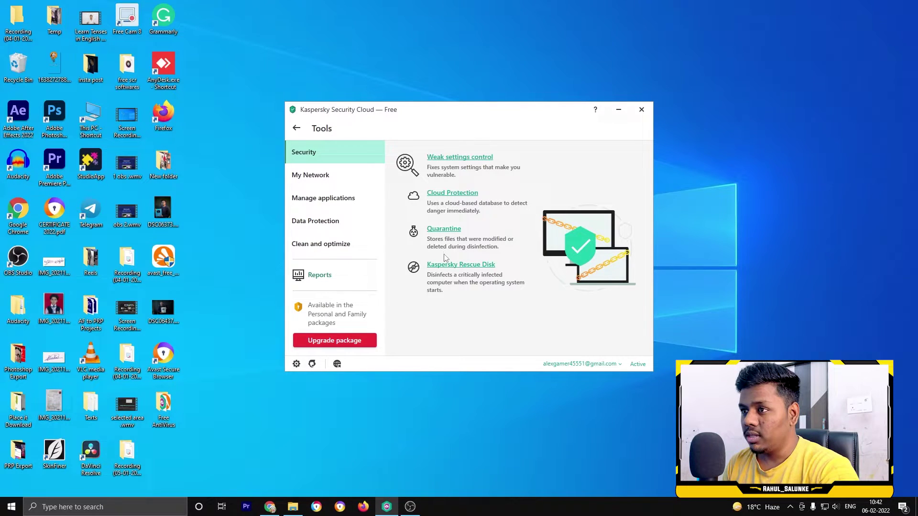
click(459, 158)
Step: Review the Data Protection tools, preview the On-Screen Keyboard twice and close it each time
click(330, 244)
click(315, 221)
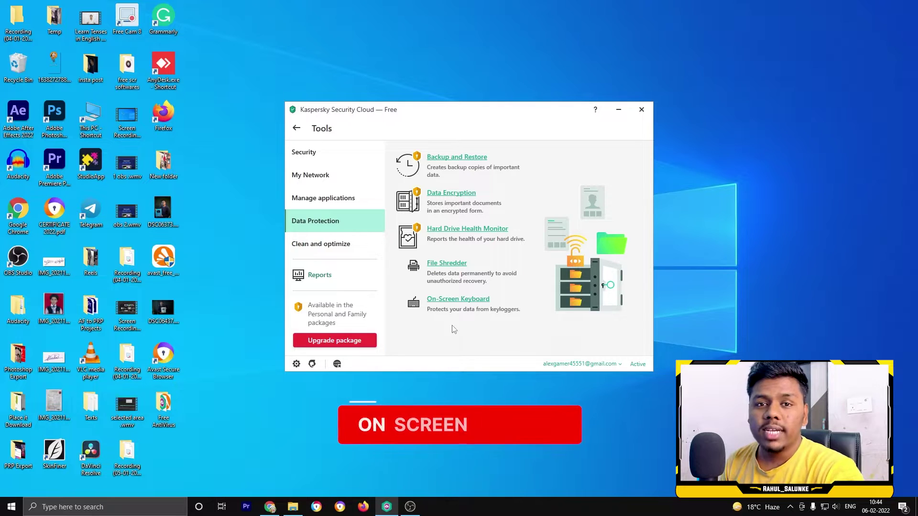
click(436, 300)
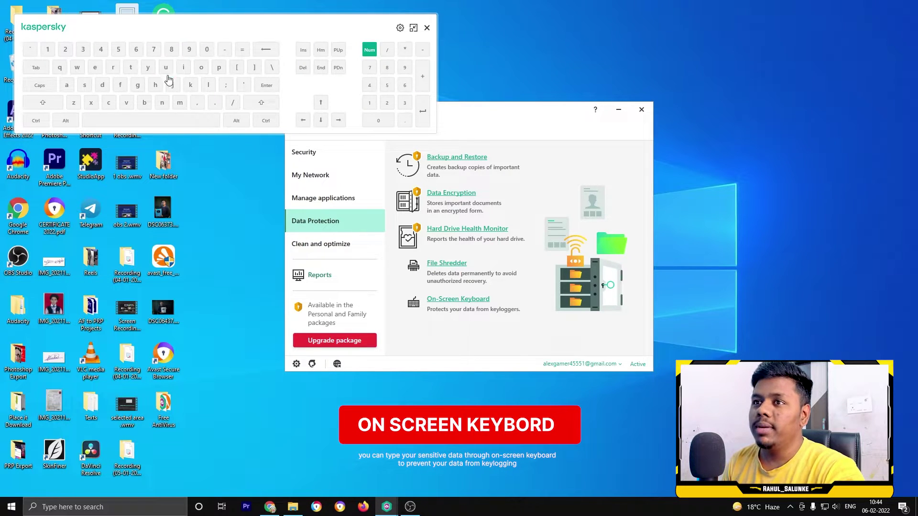
click(427, 30)
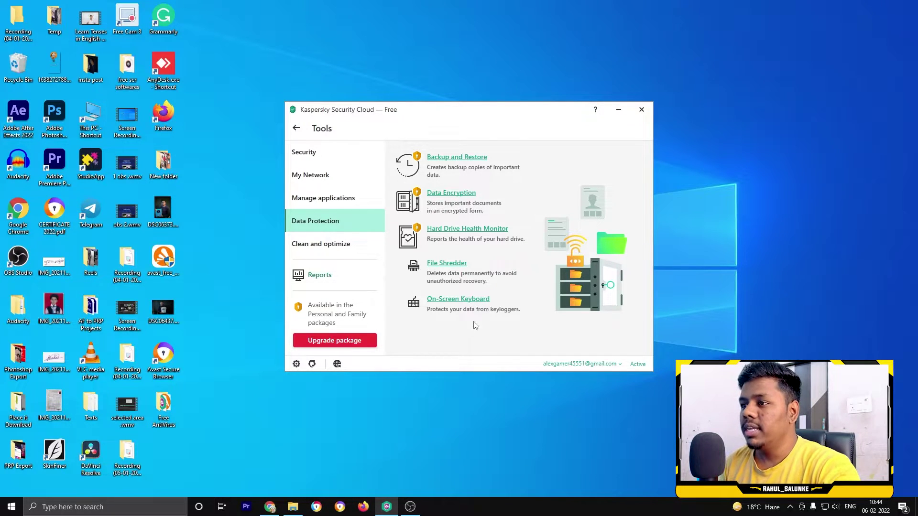
click(447, 300)
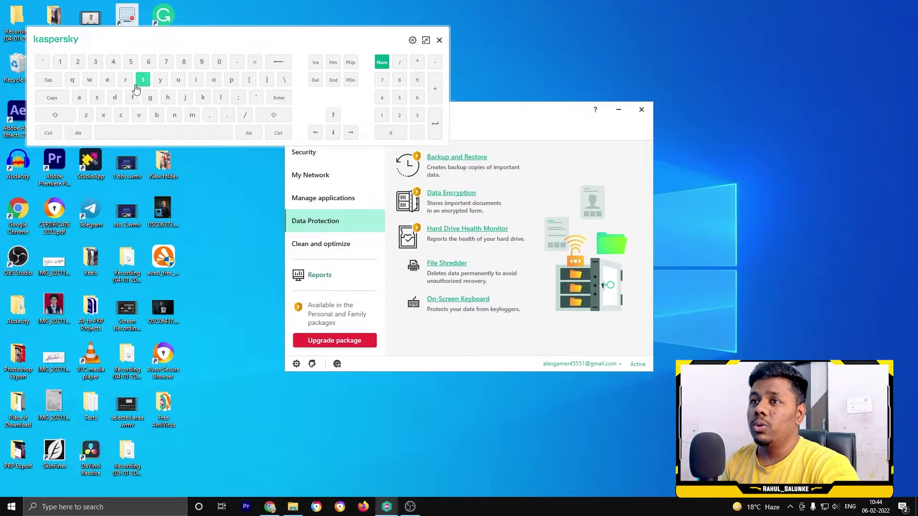
click(440, 40)
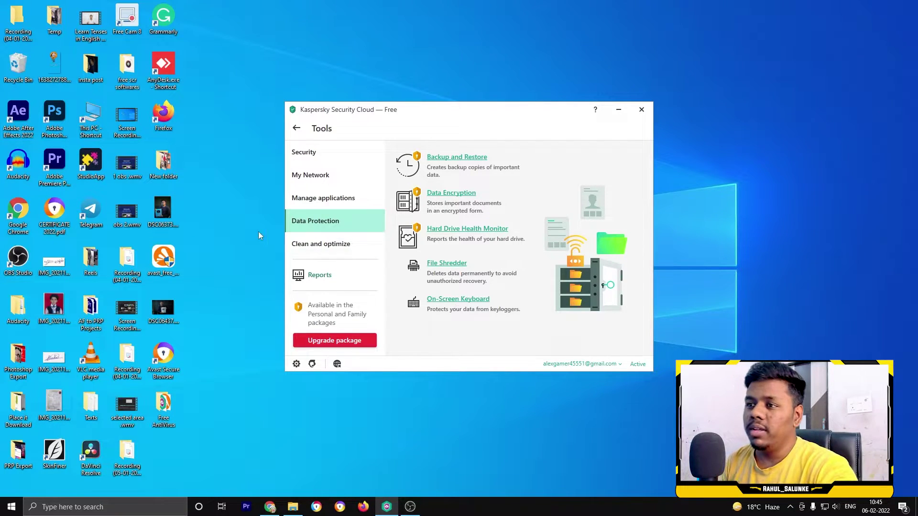
Step: Review the Clean and optimize tools and return to the overview
click(292, 246)
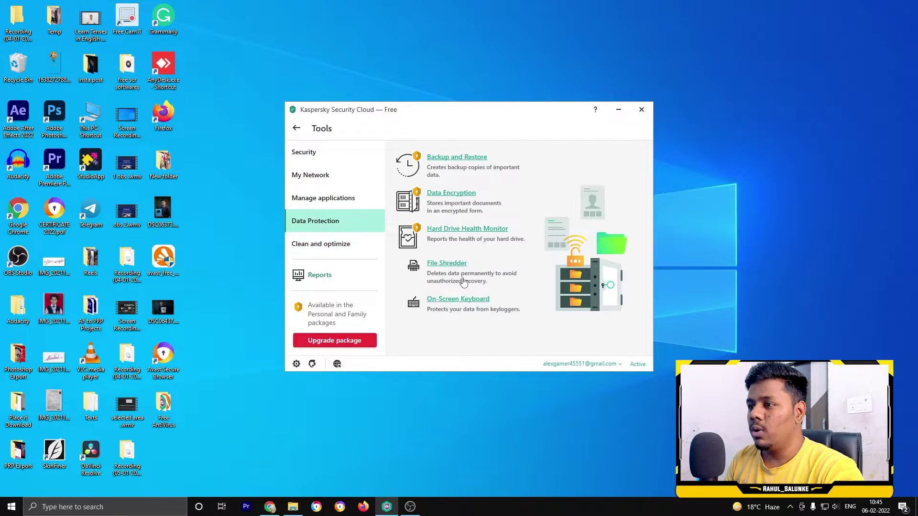
click(329, 244)
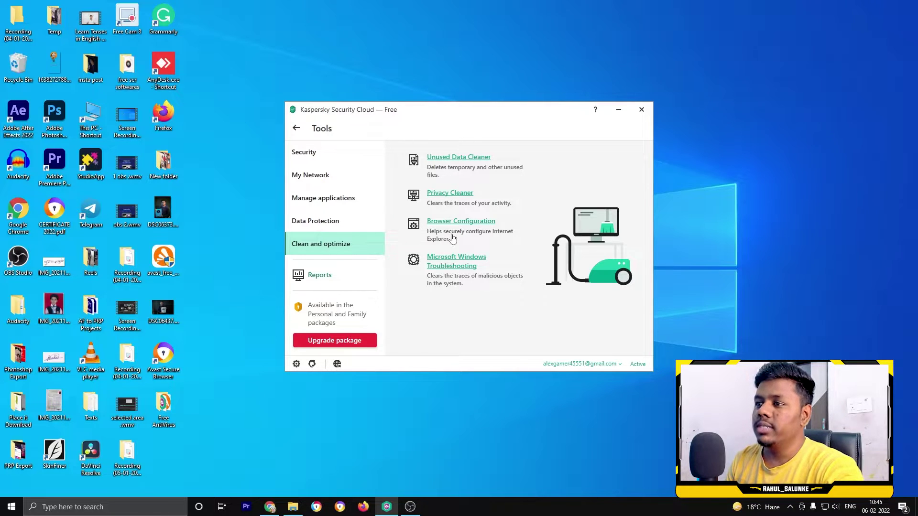
click(296, 128)
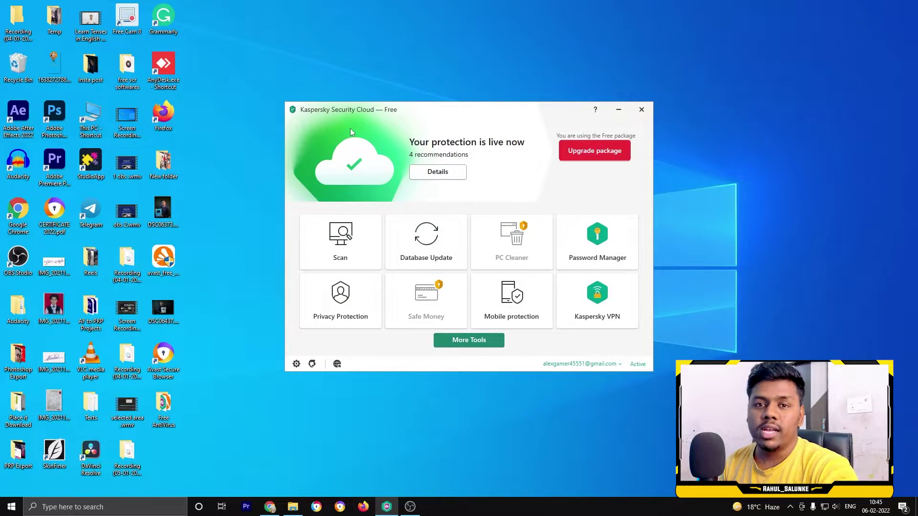
Step: Examine Kaspersky's available scan types and the Database Update page
click(342, 249)
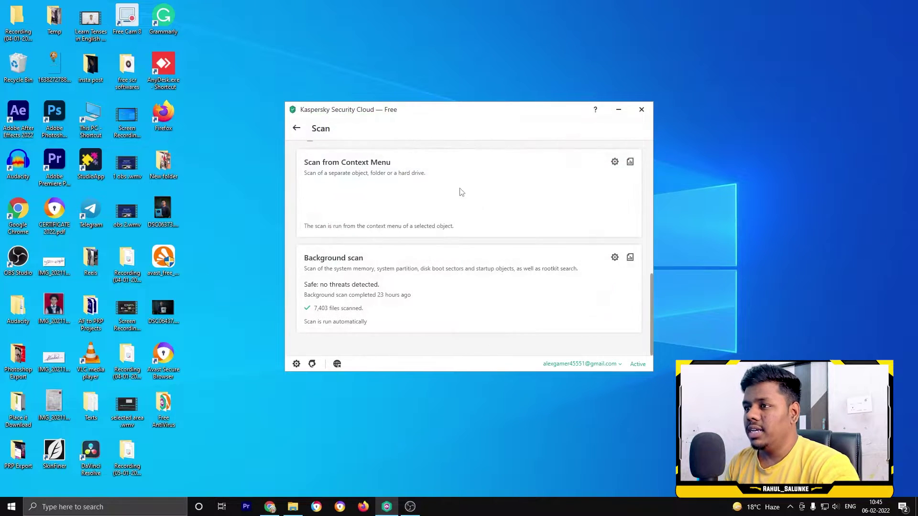
click(297, 128)
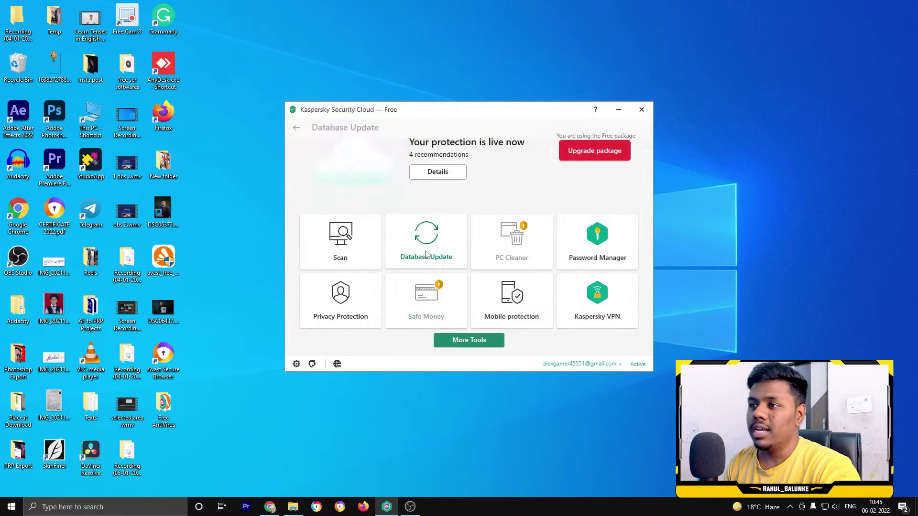
key(Escape)
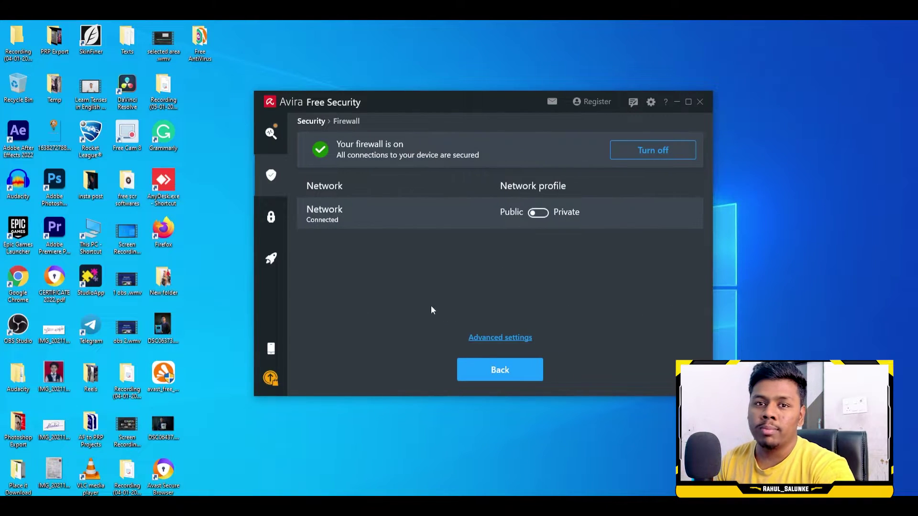
Step: Review Avira's Security tools and examine the Firewall page with its network profile setting
click(501, 372)
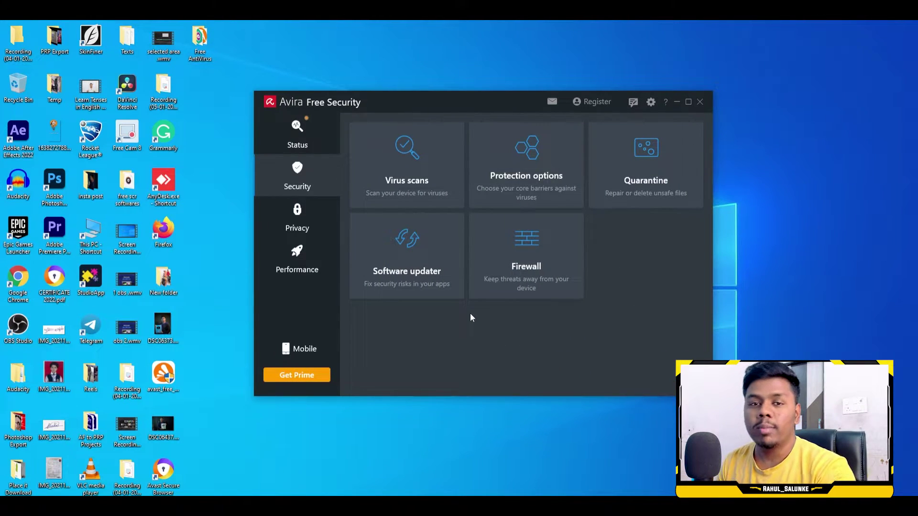
click(520, 287)
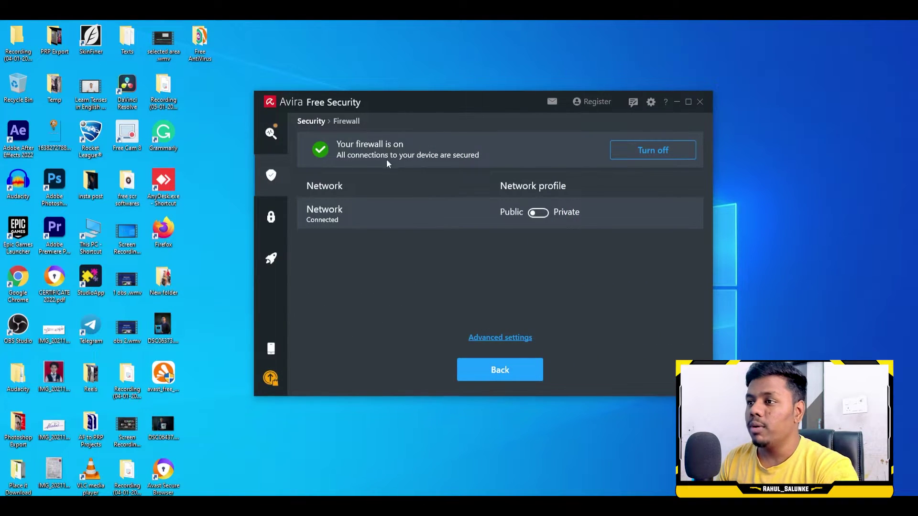
click(481, 375)
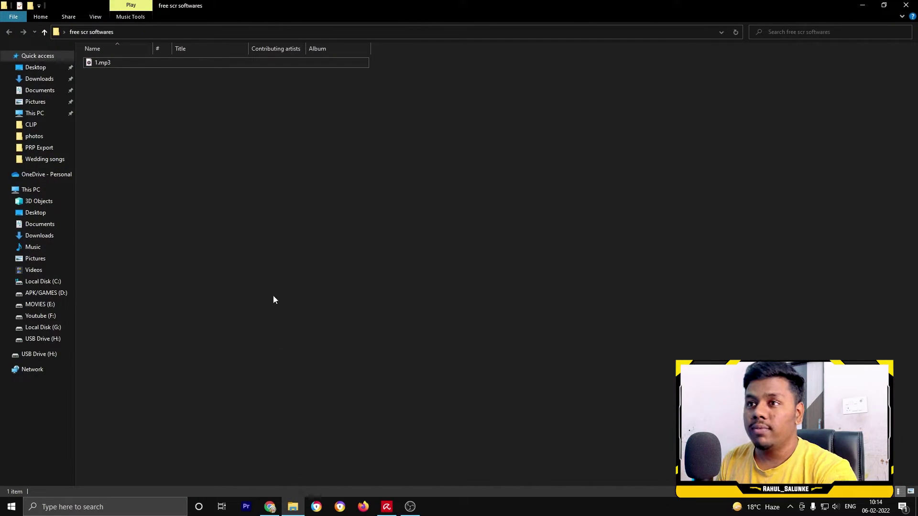
Step: Browse to the MOVIES (E:) drive in File Explorer and scan the studio folder with Avira
click(43, 188)
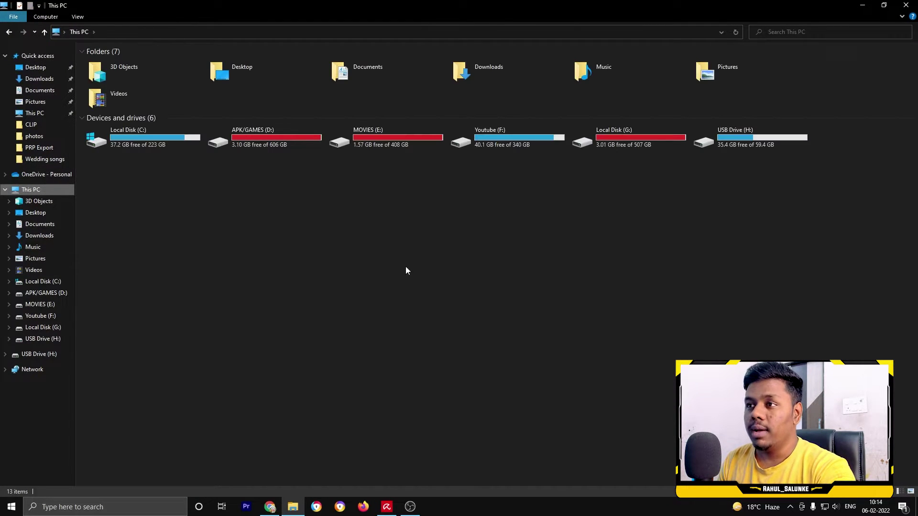
double_click(400, 143)
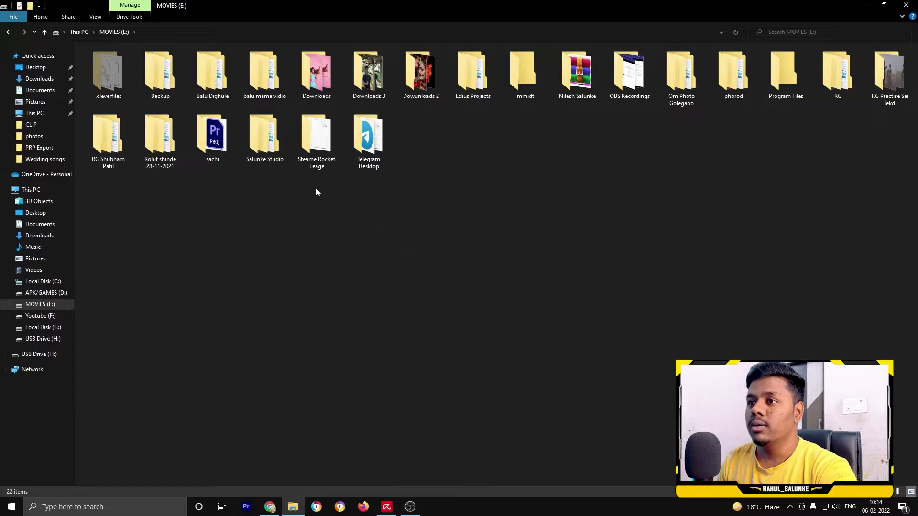
click(261, 145)
right_click(261, 145)
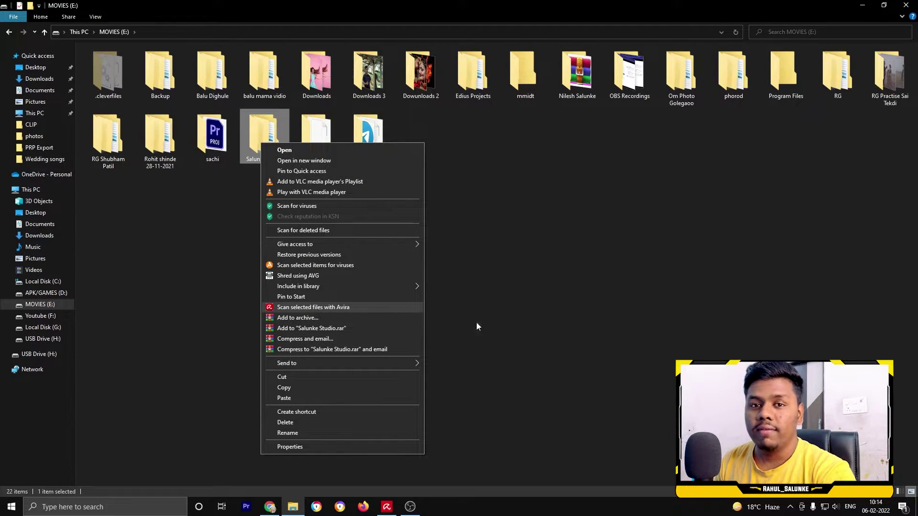
click(318, 308)
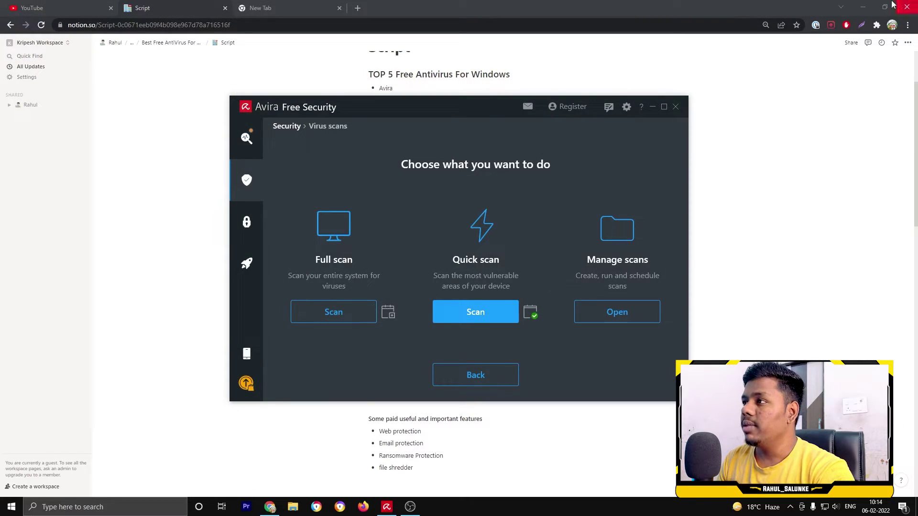
Step: Go from Avira's Virus scans page to the Protection options and try to turn on Email protection
click(863, 7)
drag(441, 109, 532, 77)
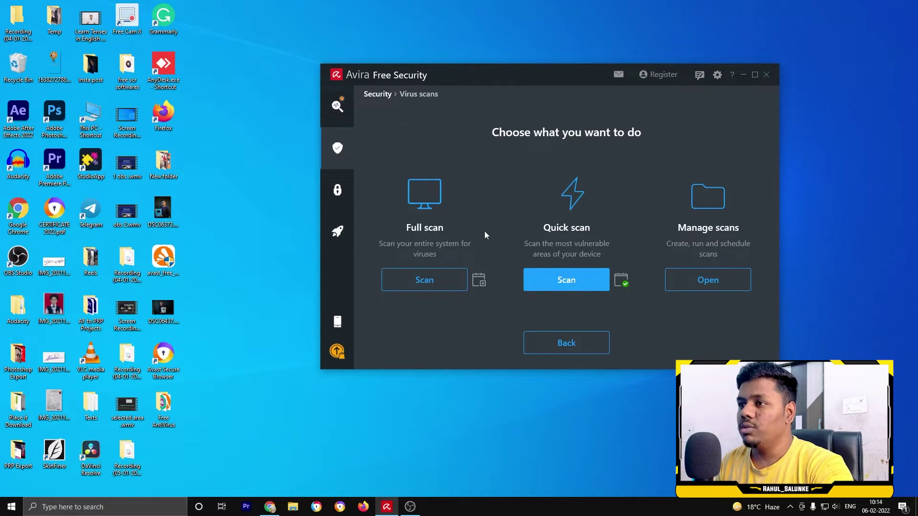
click(545, 349)
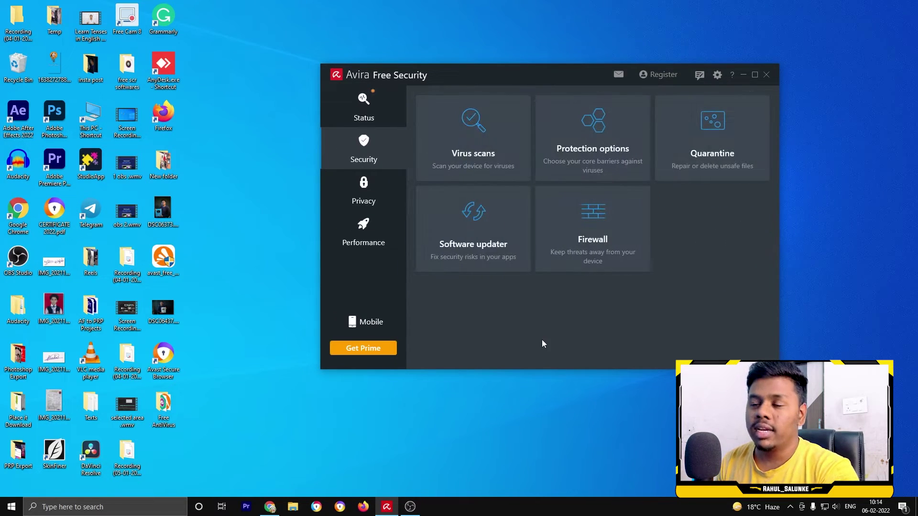
click(621, 151)
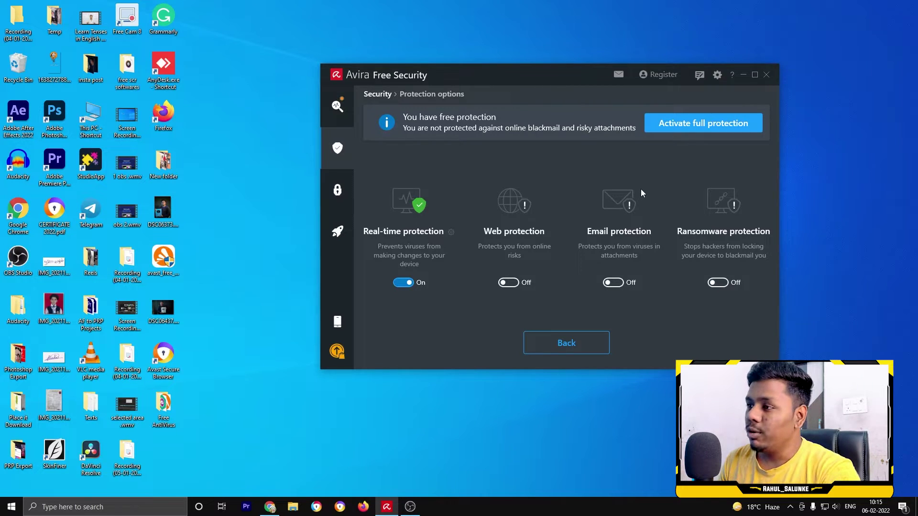
click(620, 282)
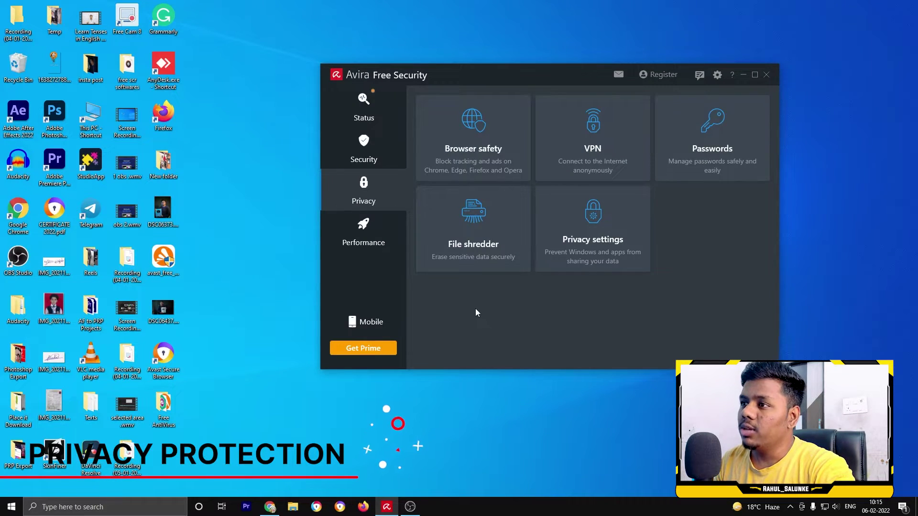
Step: Preview the Avira Browser Safety add-on page in Firefox and examine Avira's VPN page from the Privacy tools
click(507, 163)
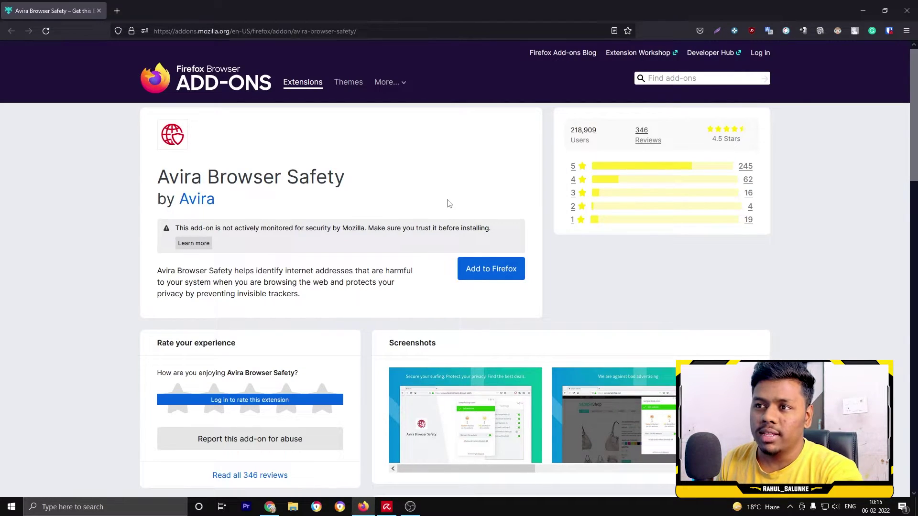
click(859, 13)
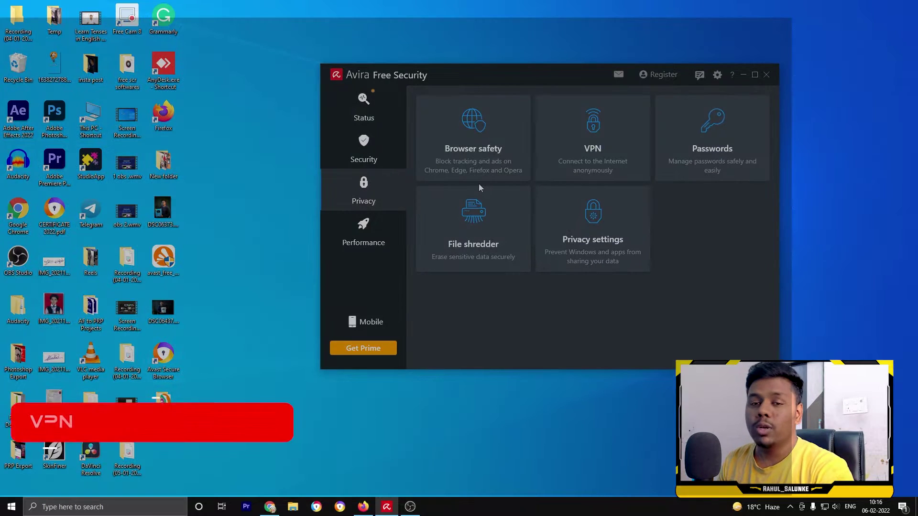
click(586, 168)
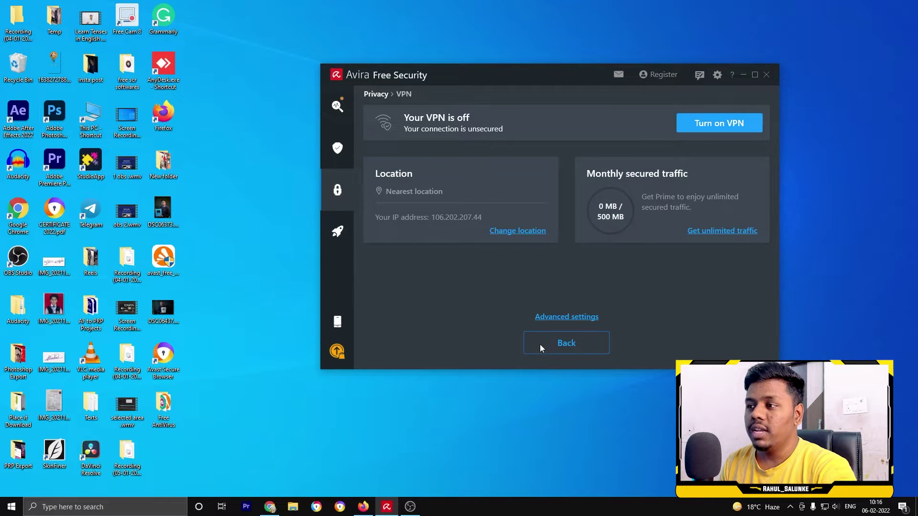
click(541, 345)
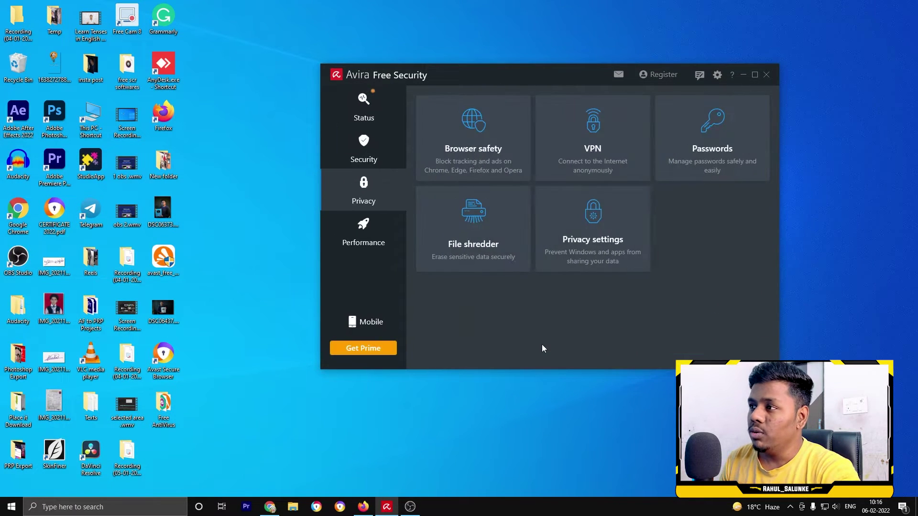
Step: Examine the Passwords and File shredder pages and return to the Privacy tools
click(713, 138)
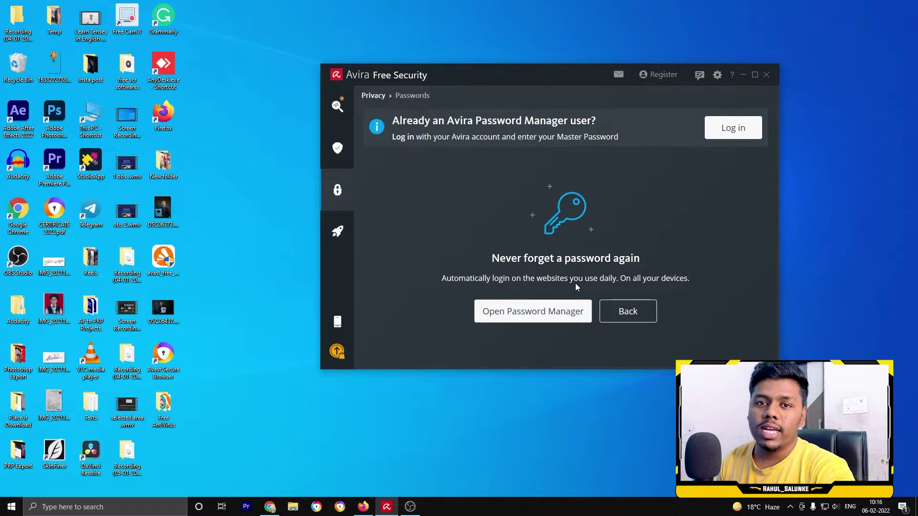
click(625, 311)
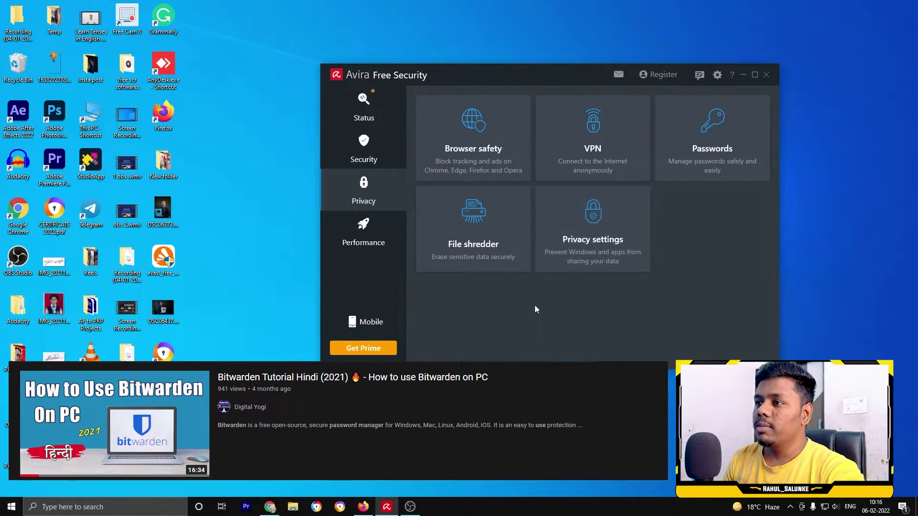
click(461, 254)
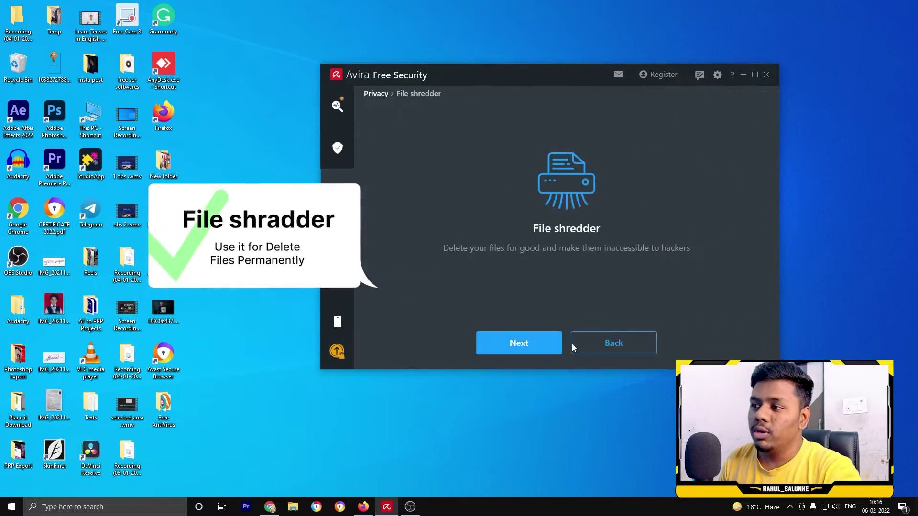
click(584, 343)
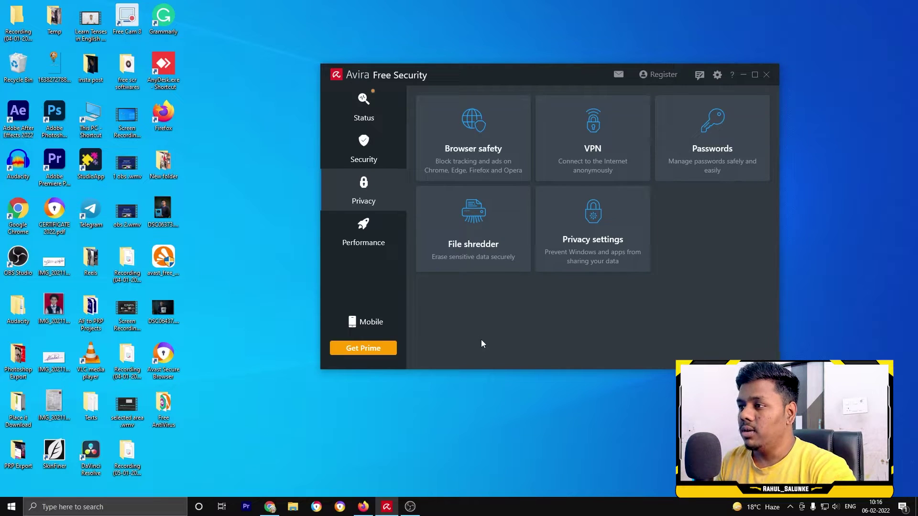
Step: Examine the choices offered under Privacy settings and return to the Privacy tools
click(584, 256)
click(492, 350)
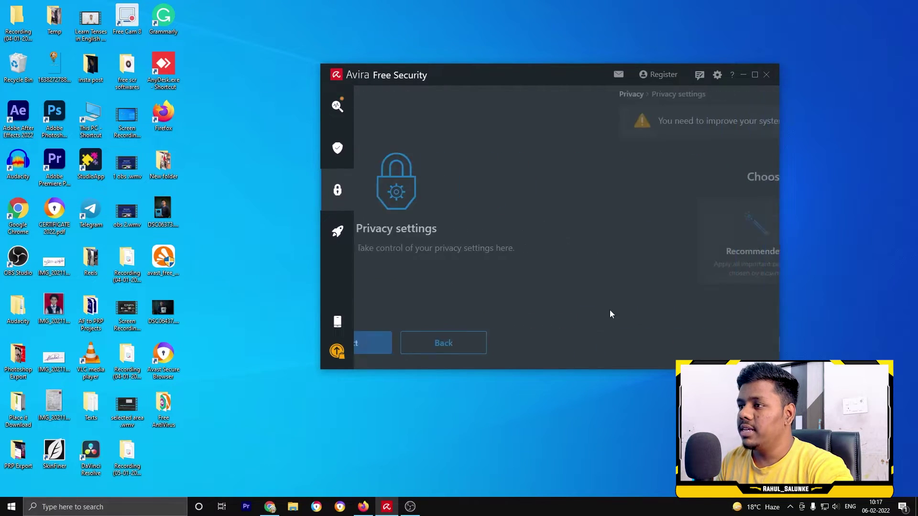
click(556, 340)
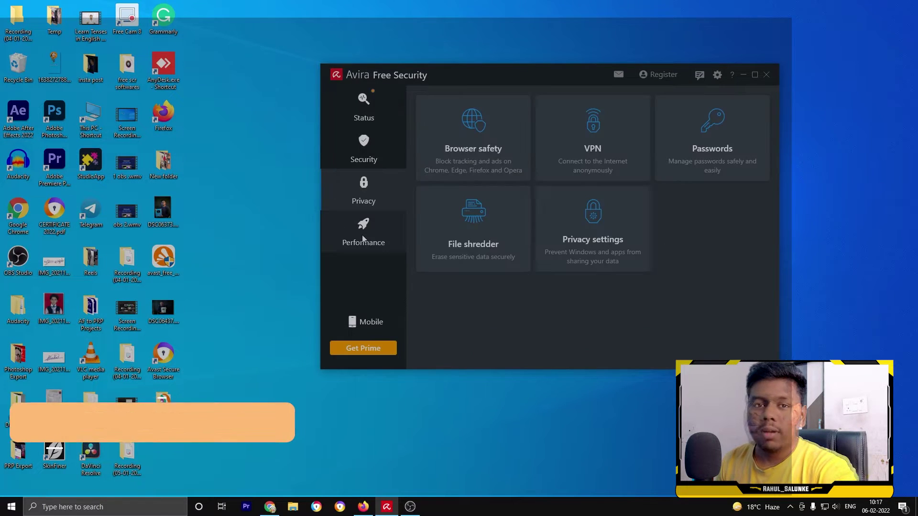
Step: Bring up the Performance tools, examine the Optimizer page and return to the Performance overview
click(362, 237)
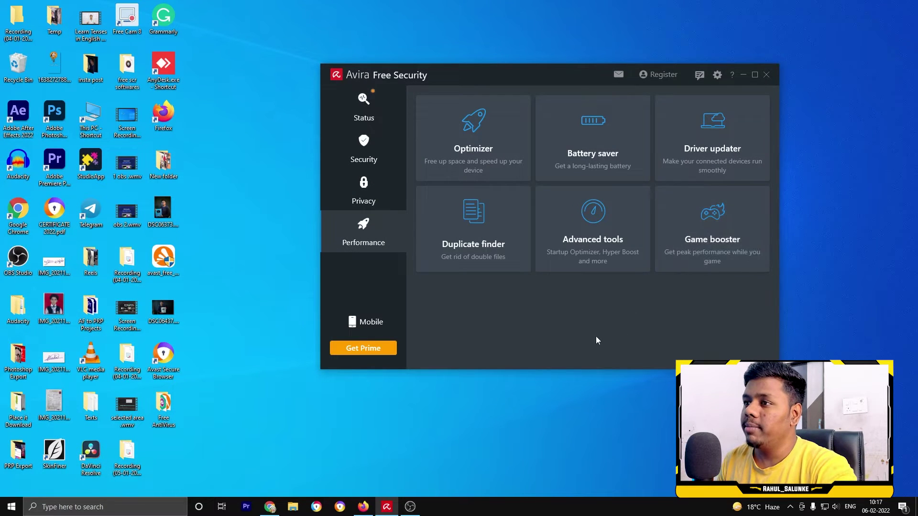
click(488, 164)
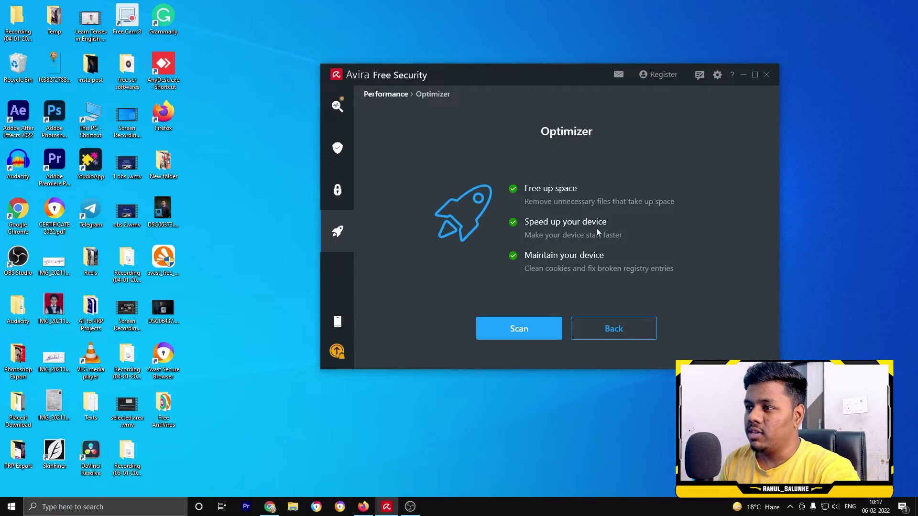
click(606, 325)
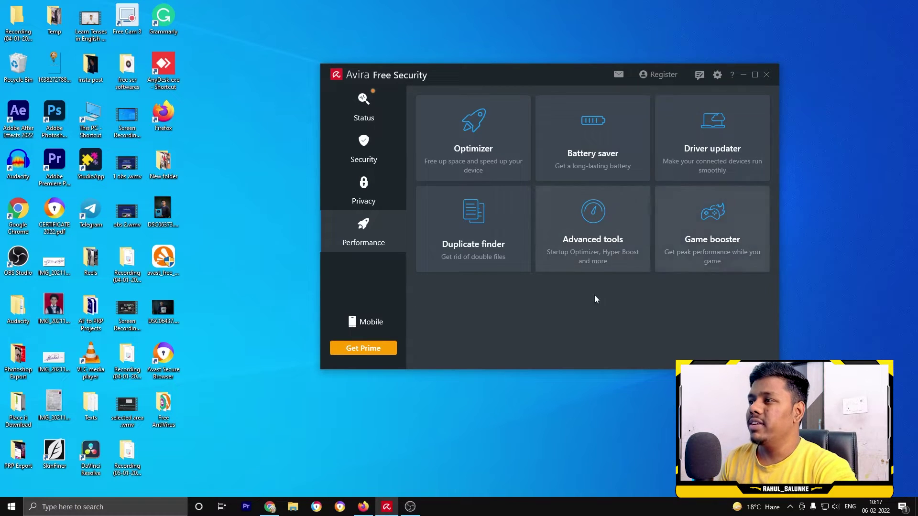
Step: Scan the device with Driver updater and show the list of all drivers
click(681, 163)
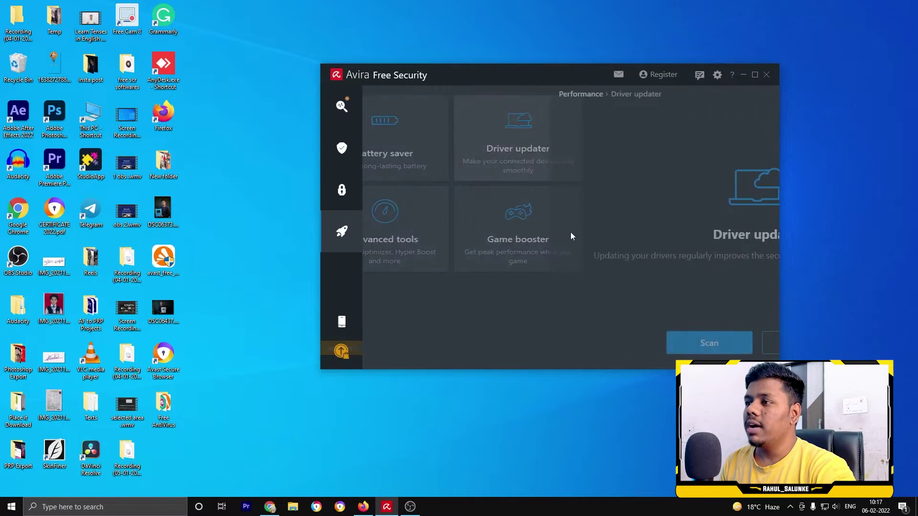
click(540, 346)
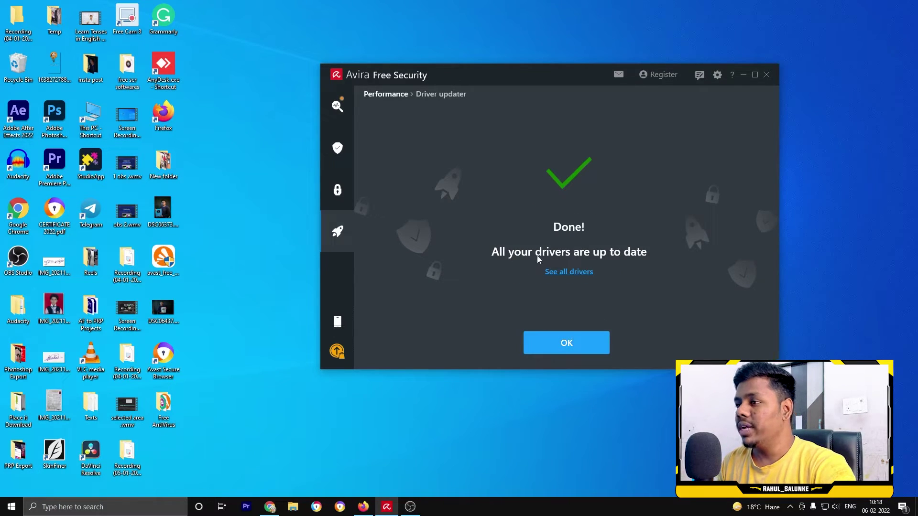
click(569, 273)
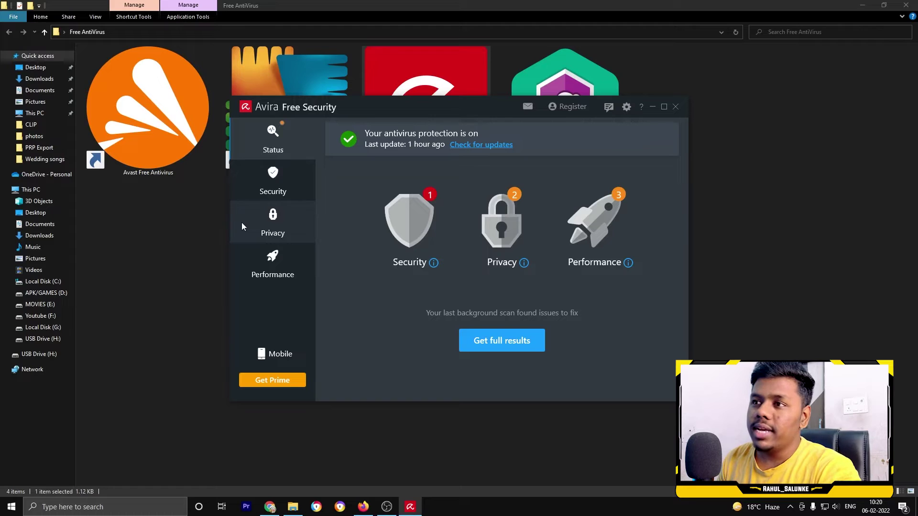
Step: Examine Avira's Mobile page with its download code and return to the Status overview
click(281, 353)
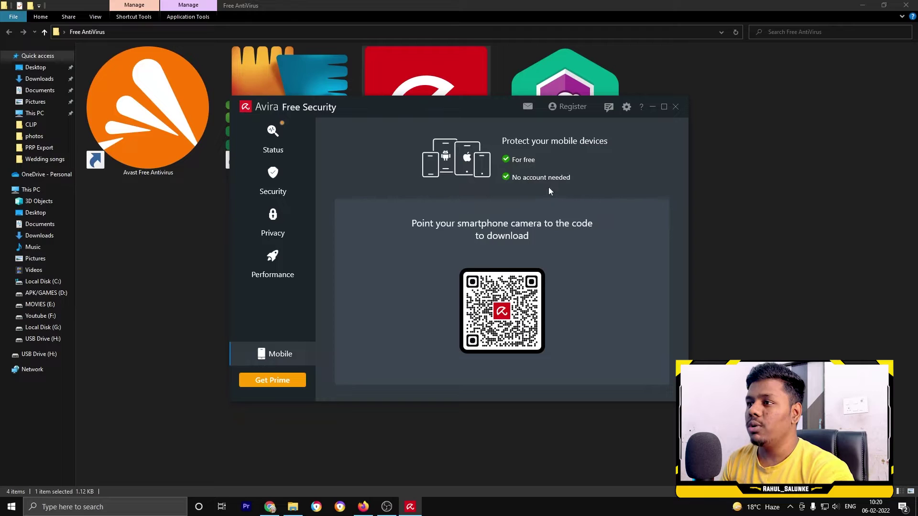
click(299, 143)
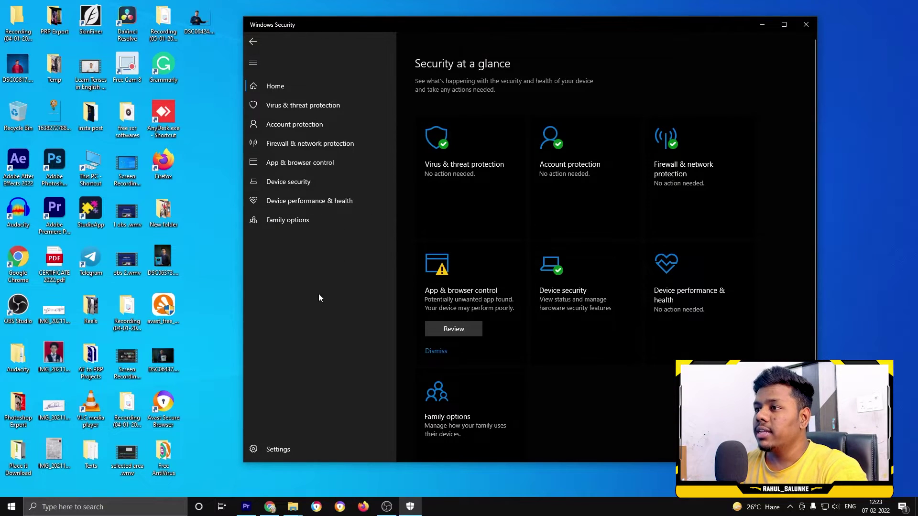
Step: Bring up Virus & threat protection and examine the status sections of the installed AVG, Avira and Kaspersky antivirus providers
click(494, 195)
click(252, 42)
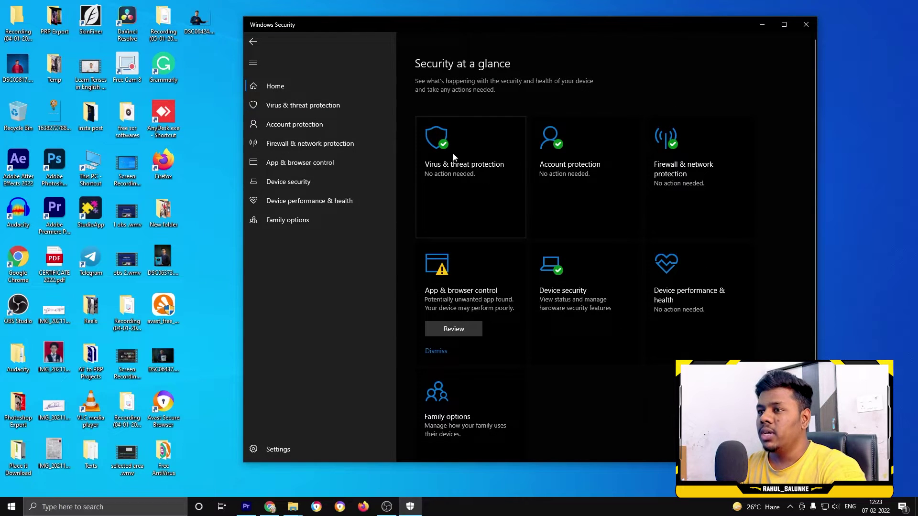
click(444, 180)
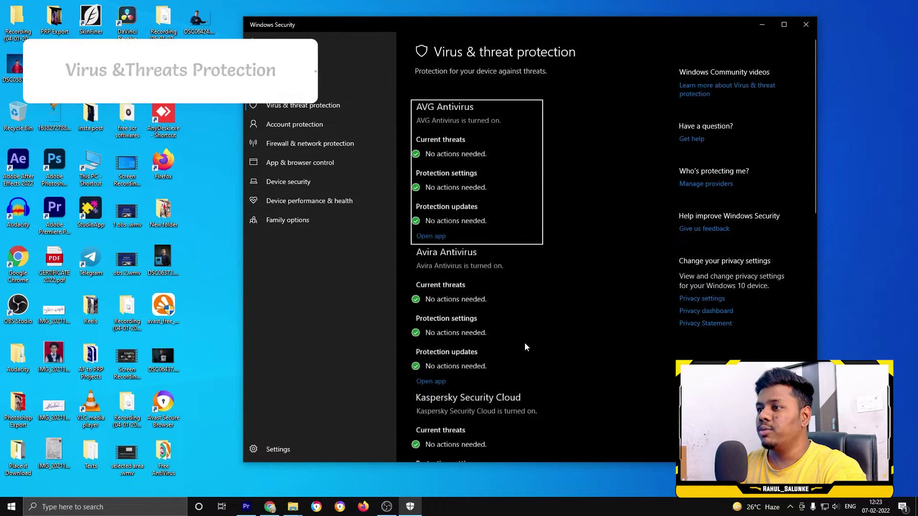
scroll(465, 291, down, 8)
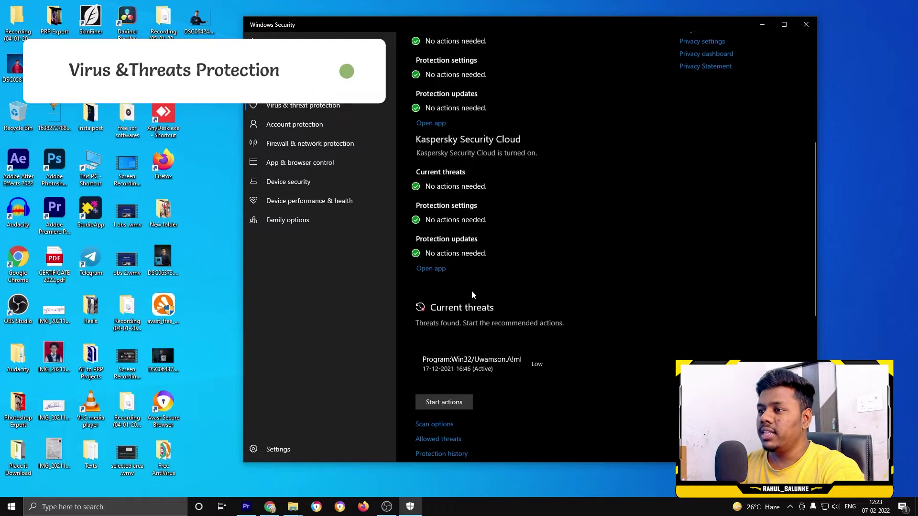
scroll(466, 226, up, 4)
scroll(482, 228, up, 5)
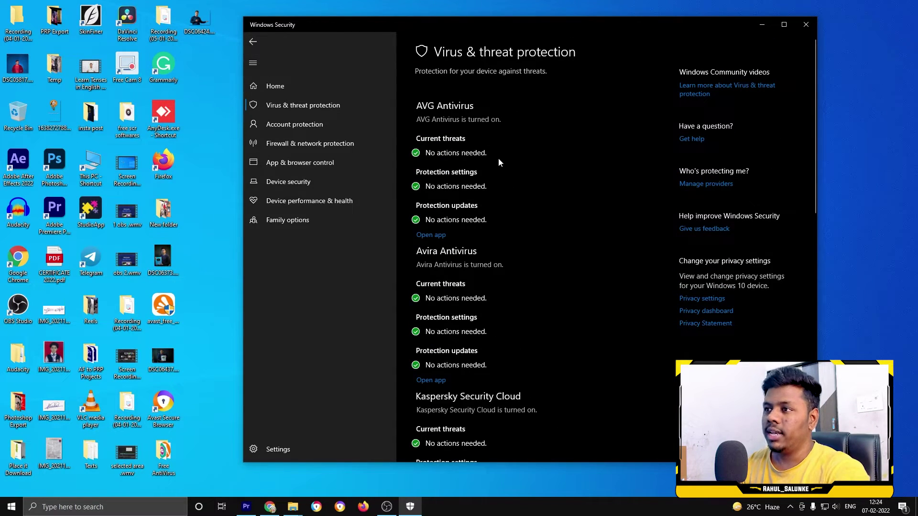
scroll(454, 264, down, 4)
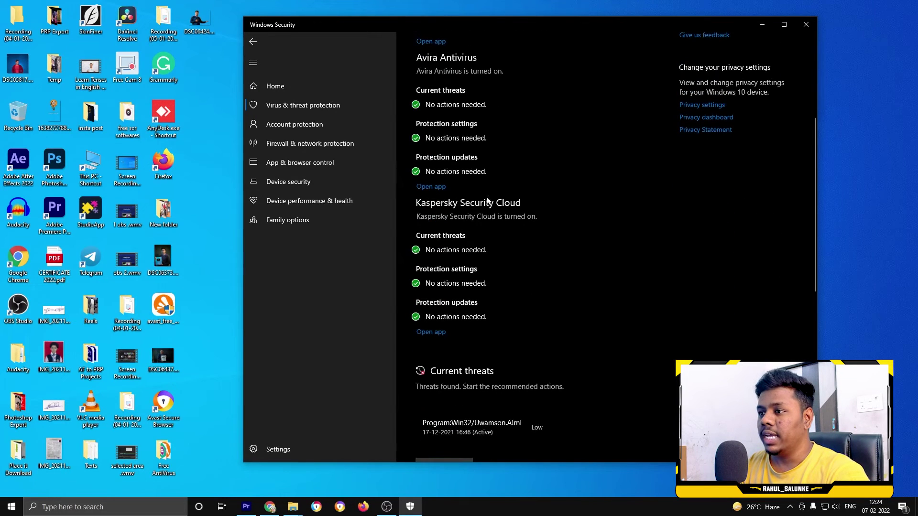
scroll(499, 217, up, 4)
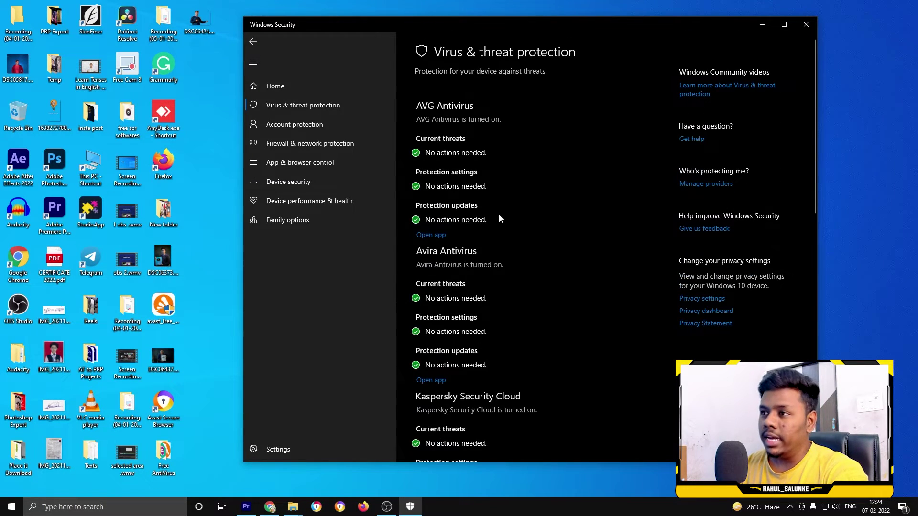
Step: Examine the sections from Current threats to Ransomware protection, including the Allowed threats page, and return to the Home overview
scroll(498, 214, down, 10)
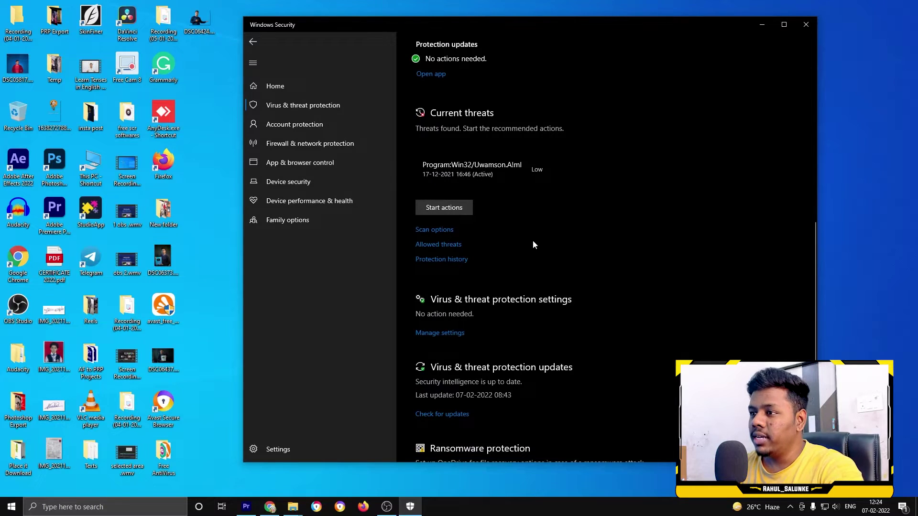
scroll(555, 144, down, 3)
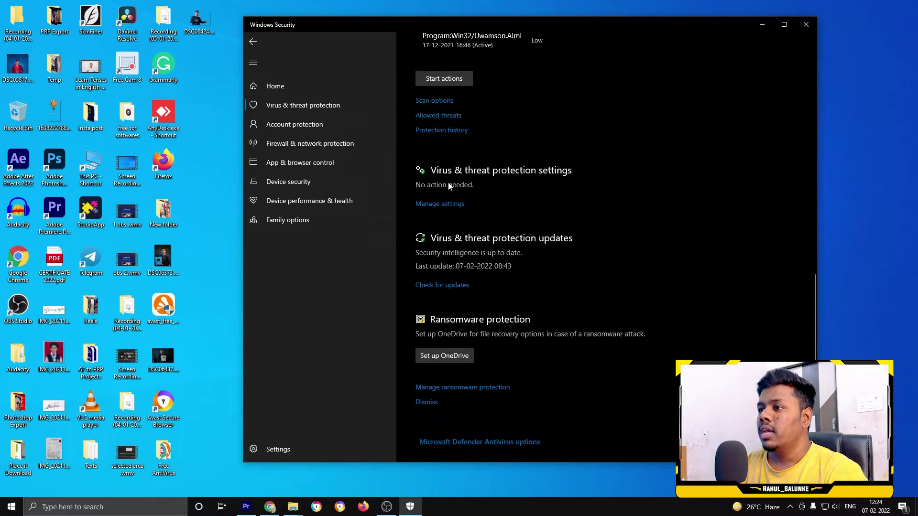
scroll(550, 257, down, 1)
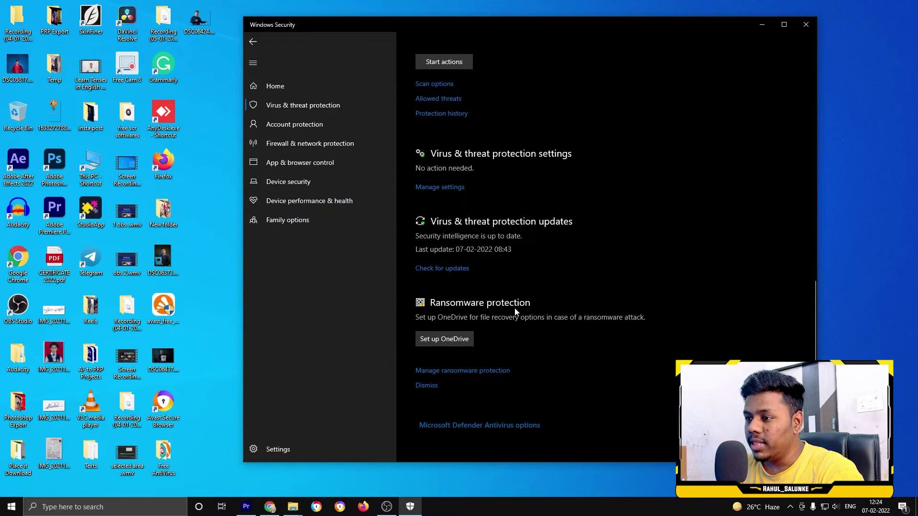
scroll(479, 368, up, 3)
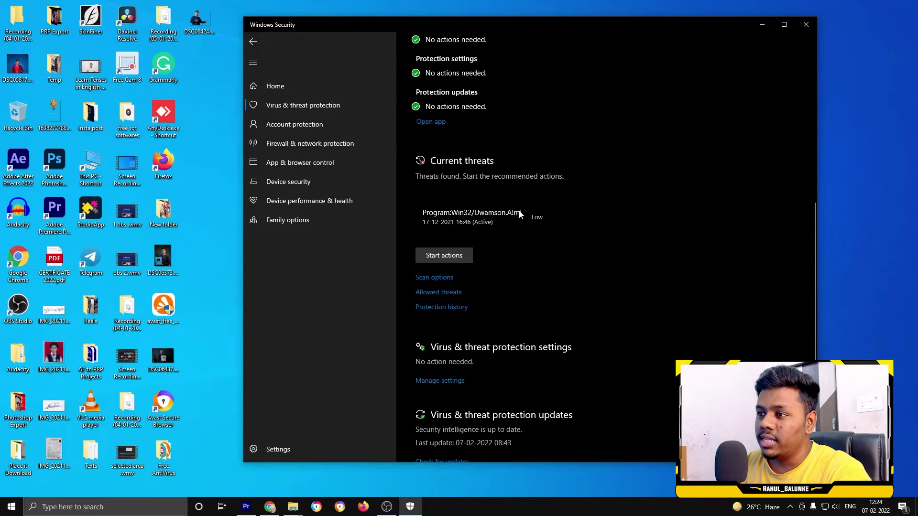
click(440, 292)
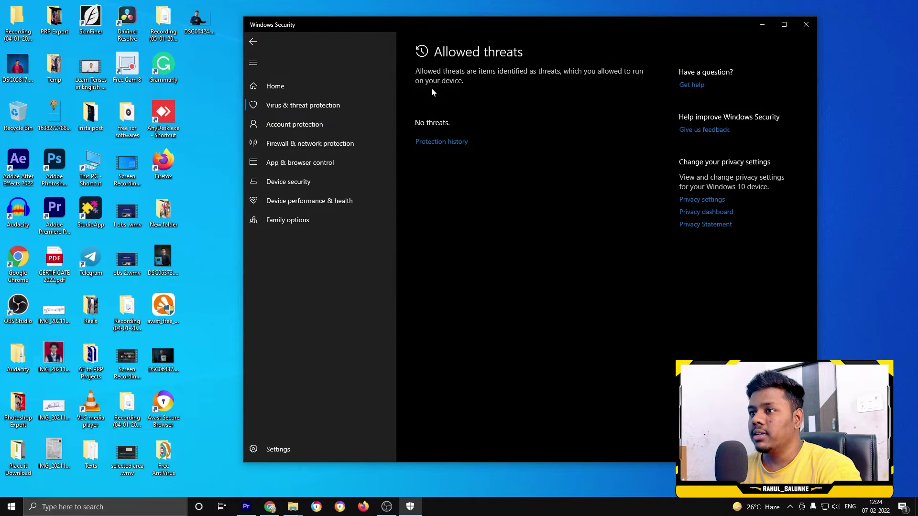
click(306, 92)
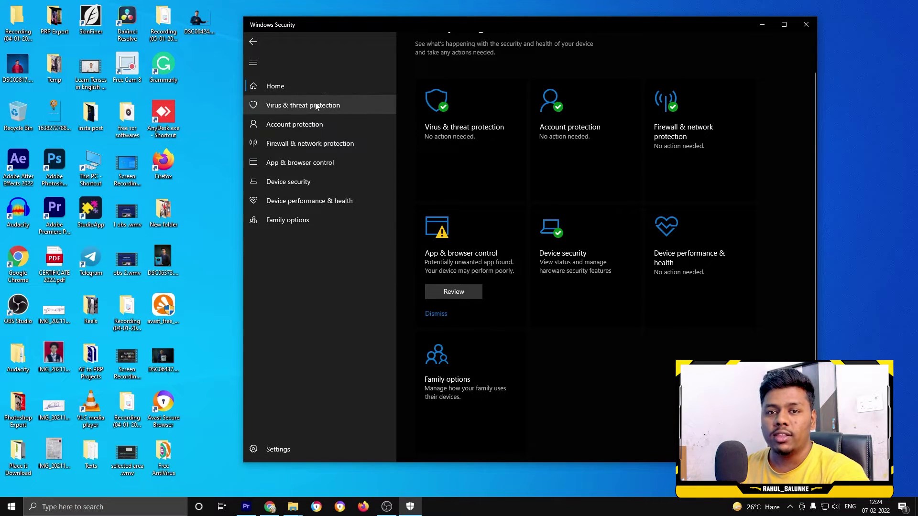
Step: Examine the Account protection and Firewall & network protection pages and return to the Home overview
click(567, 202)
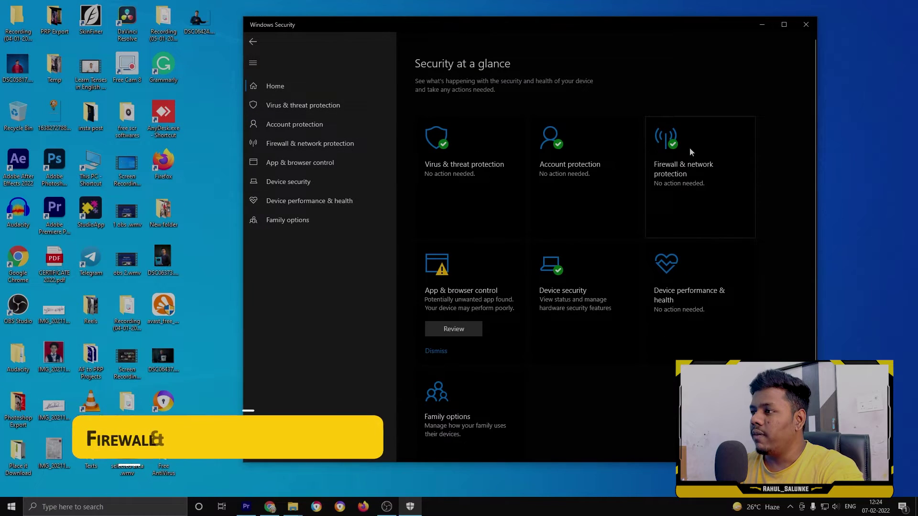
click(689, 146)
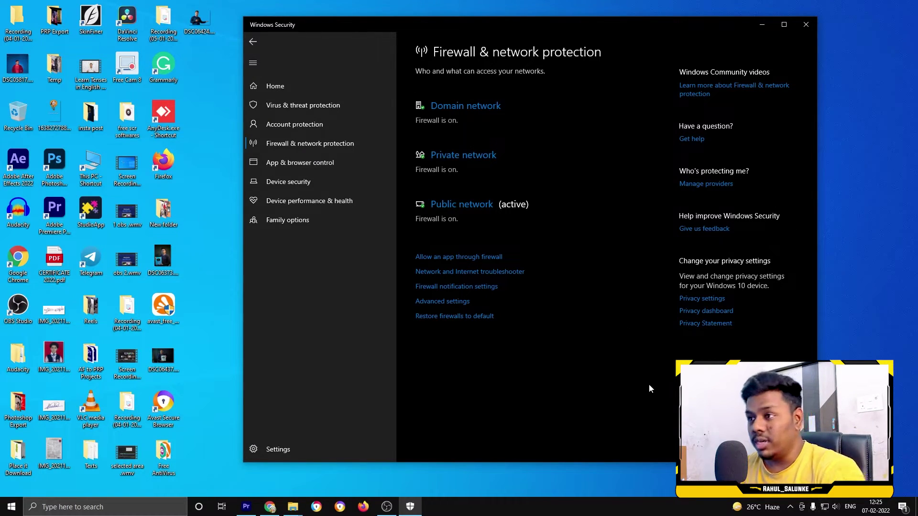
click(304, 101)
click(305, 89)
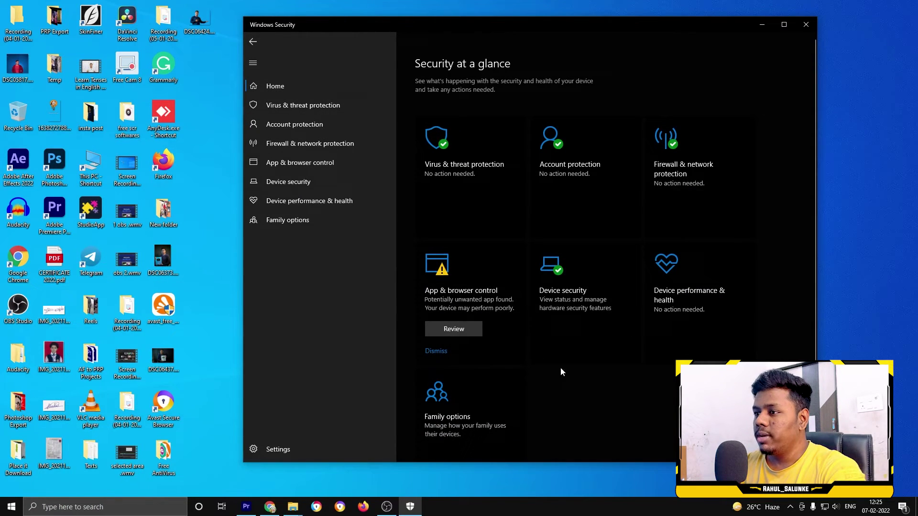
Step: Examine the App & browser control and Device security pages, returning to the Home overview after each
click(484, 294)
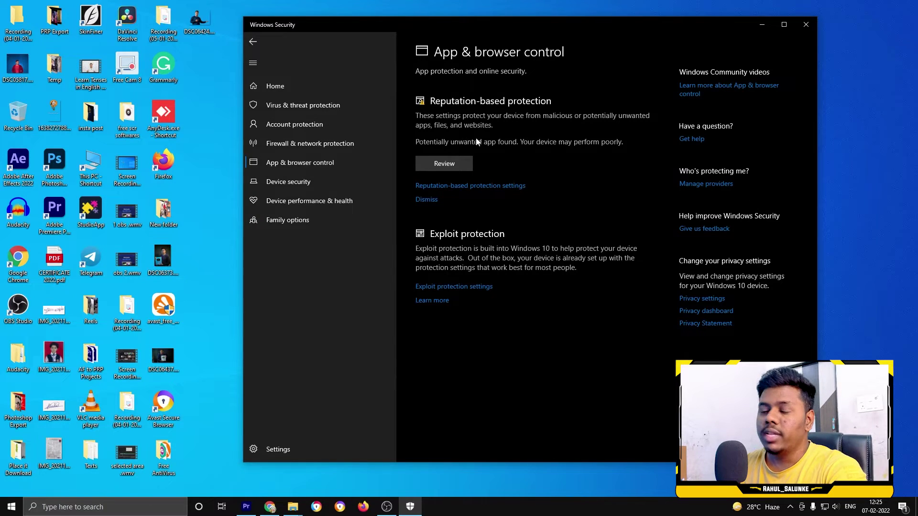
click(283, 87)
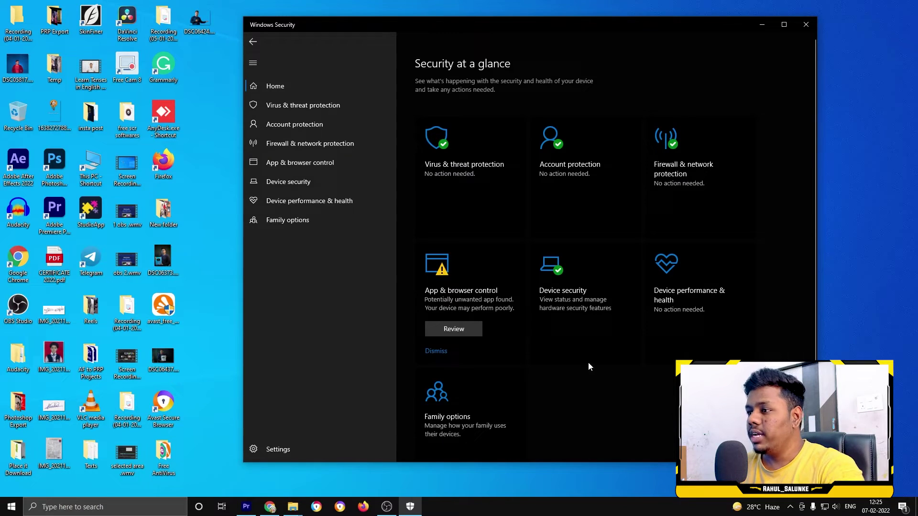
click(582, 332)
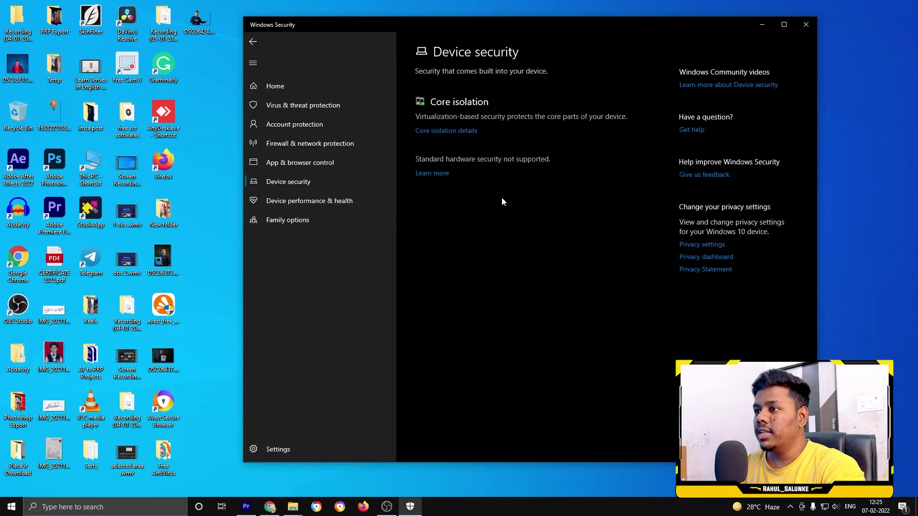
click(275, 86)
Step: Bring up Device performance & health and expand the Storage capacity, Apps and software, and Windows Time service entries of the health report
click(665, 290)
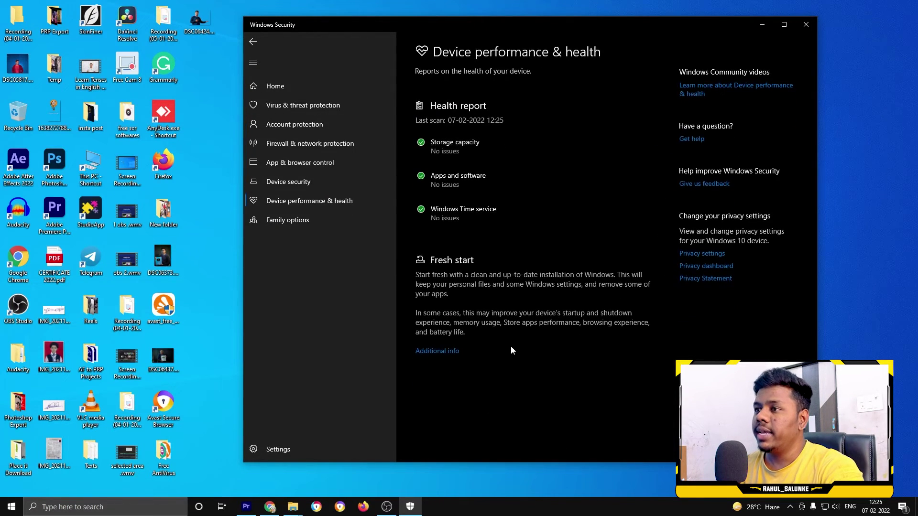
click(466, 143)
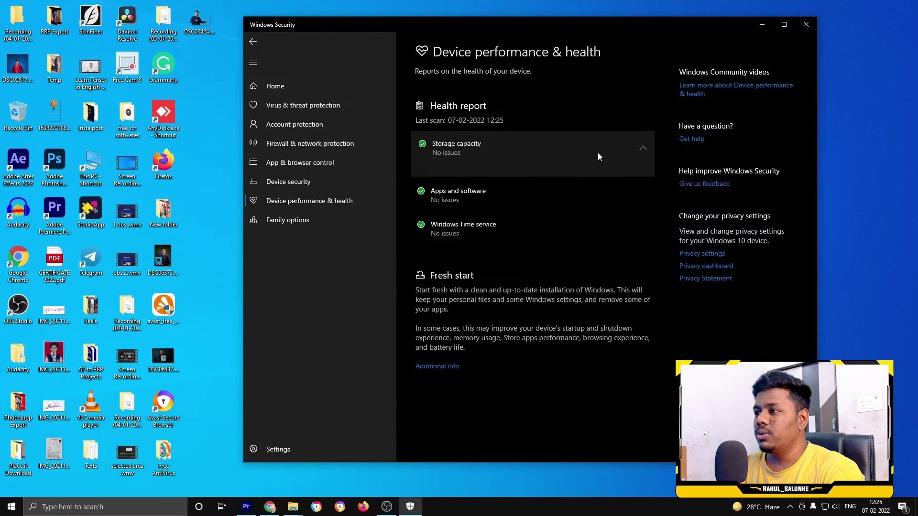
click(530, 200)
click(493, 231)
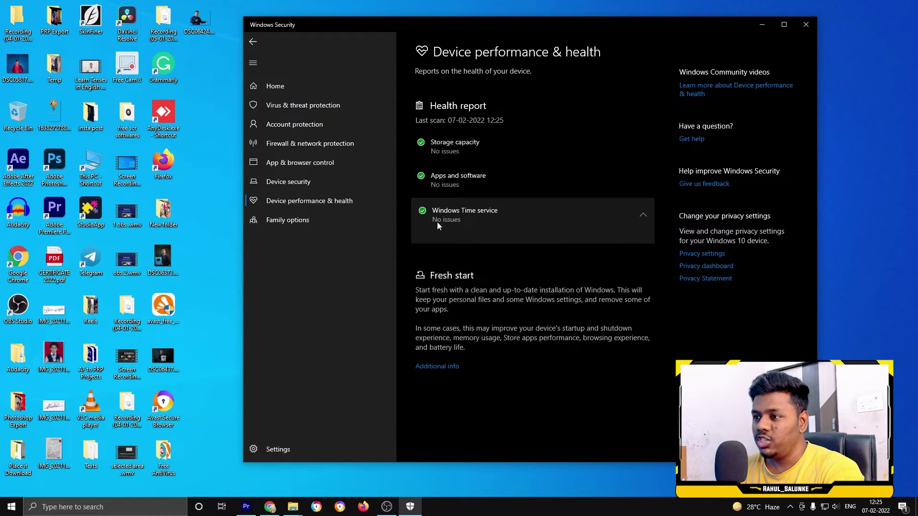
click(451, 148)
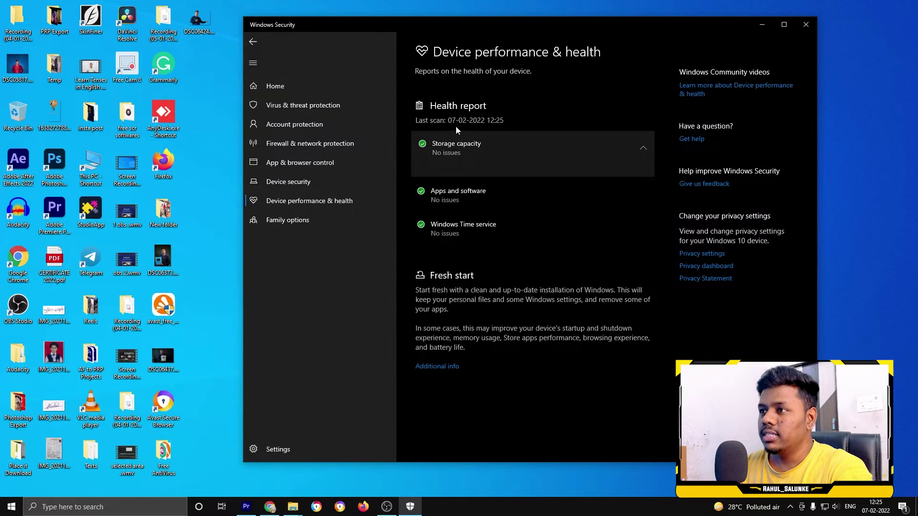
Step: Return to the Home overview and bring up the Family options page with its parental controls
click(276, 86)
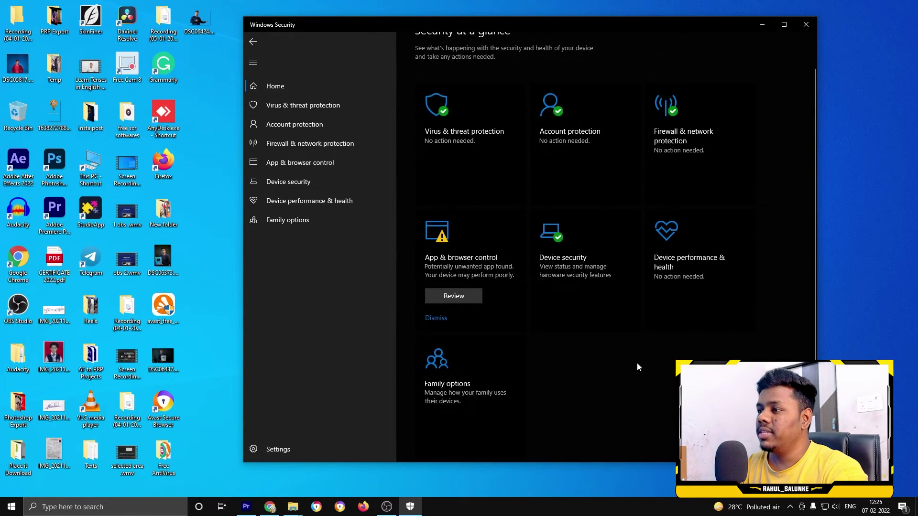
click(490, 364)
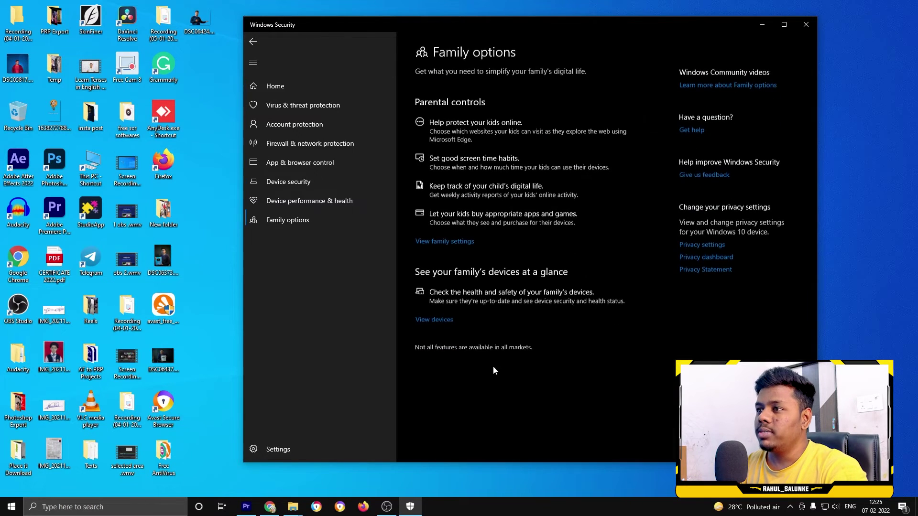